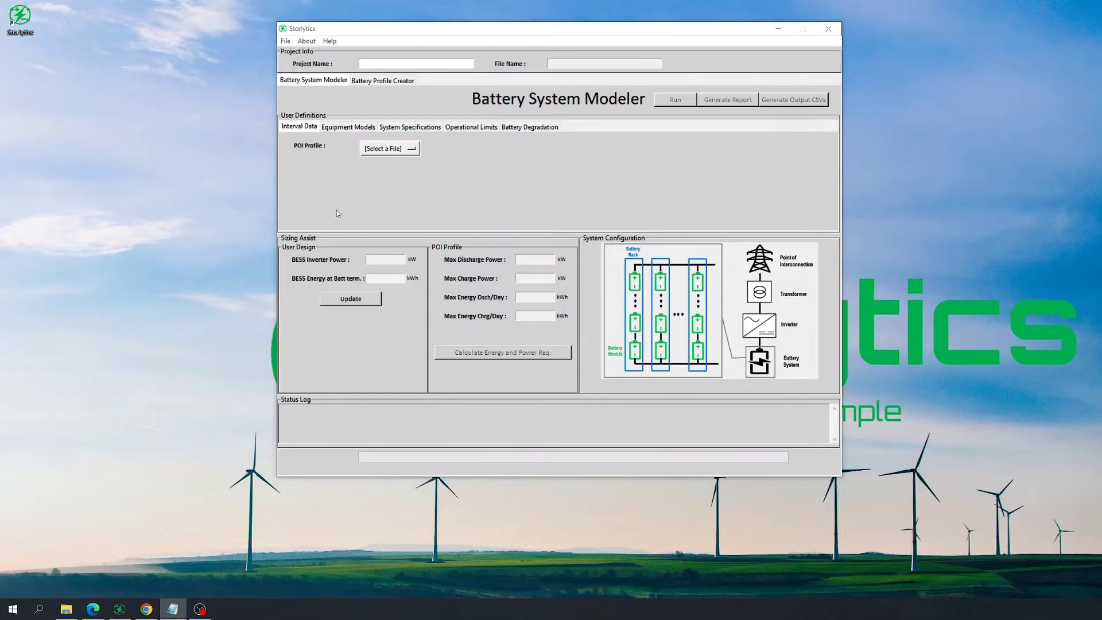
- Switch from the Battery System Modeler to the Battery Profile Creator module
click(382, 81)
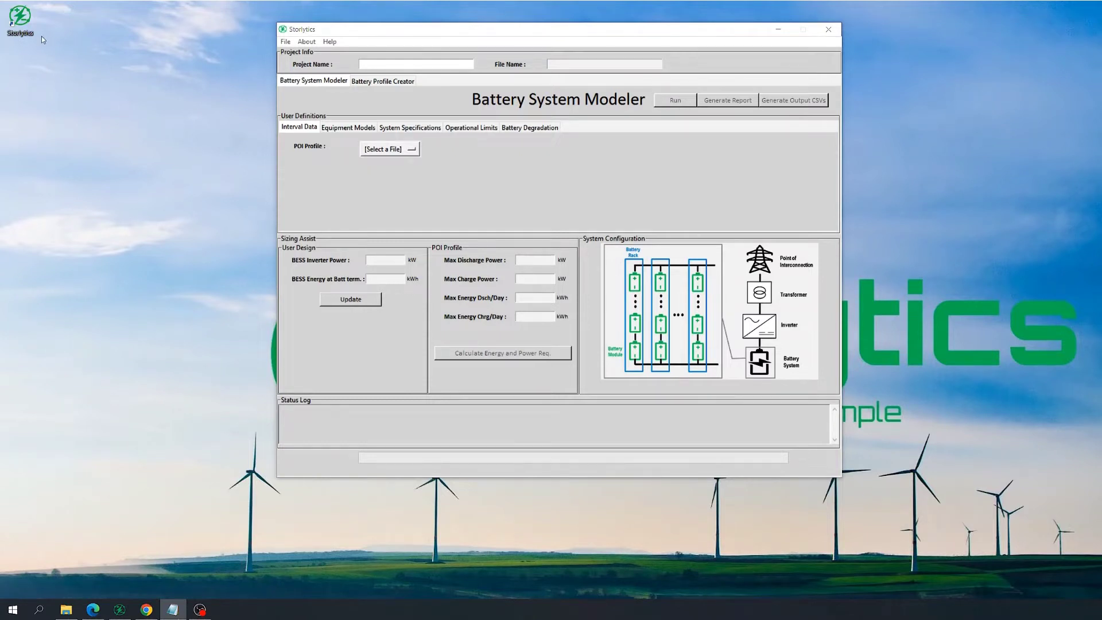
click(10, 611)
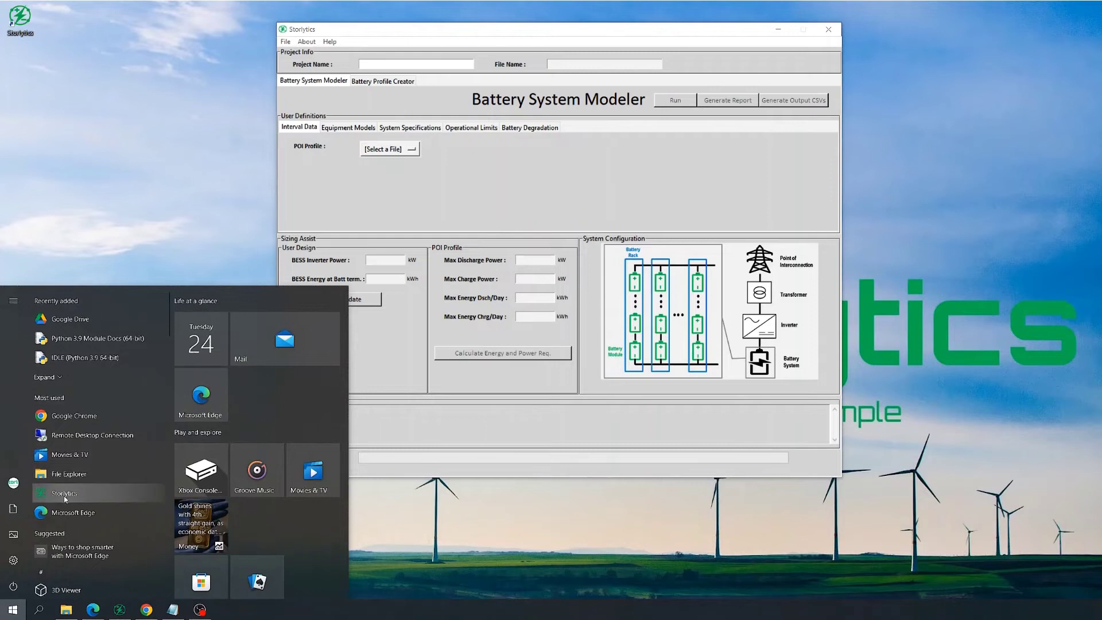
click(477, 185)
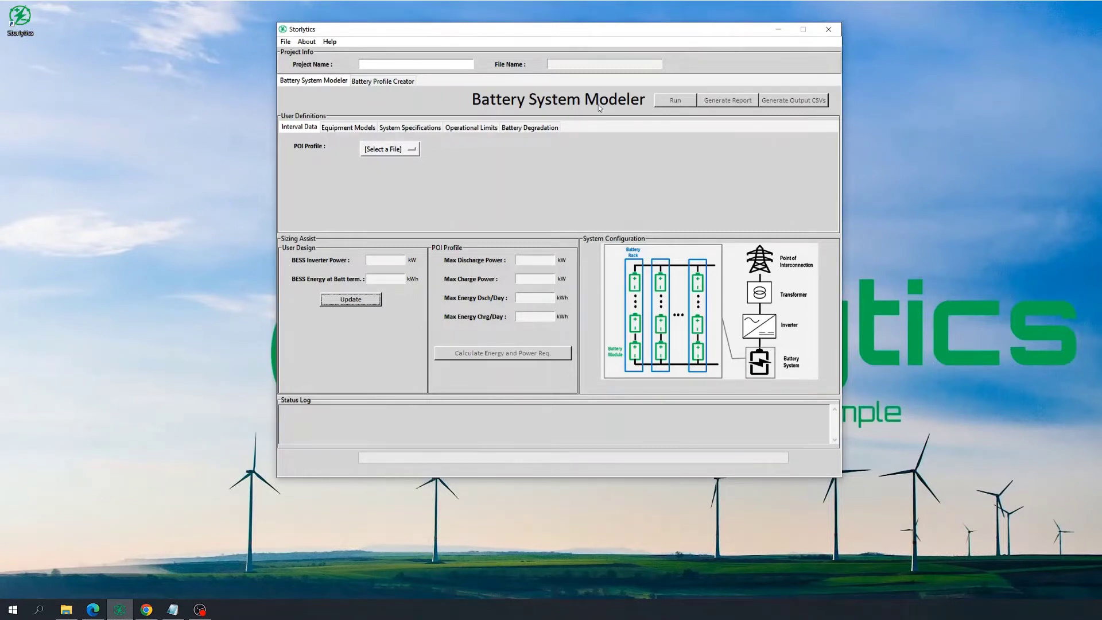
click(389, 84)
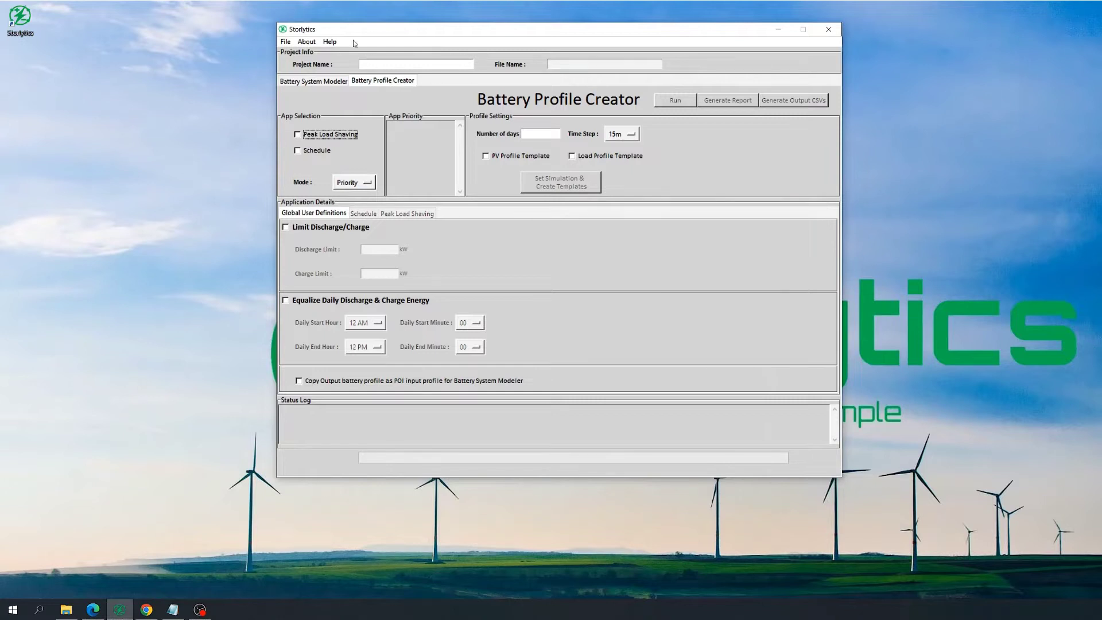
click(330, 42)
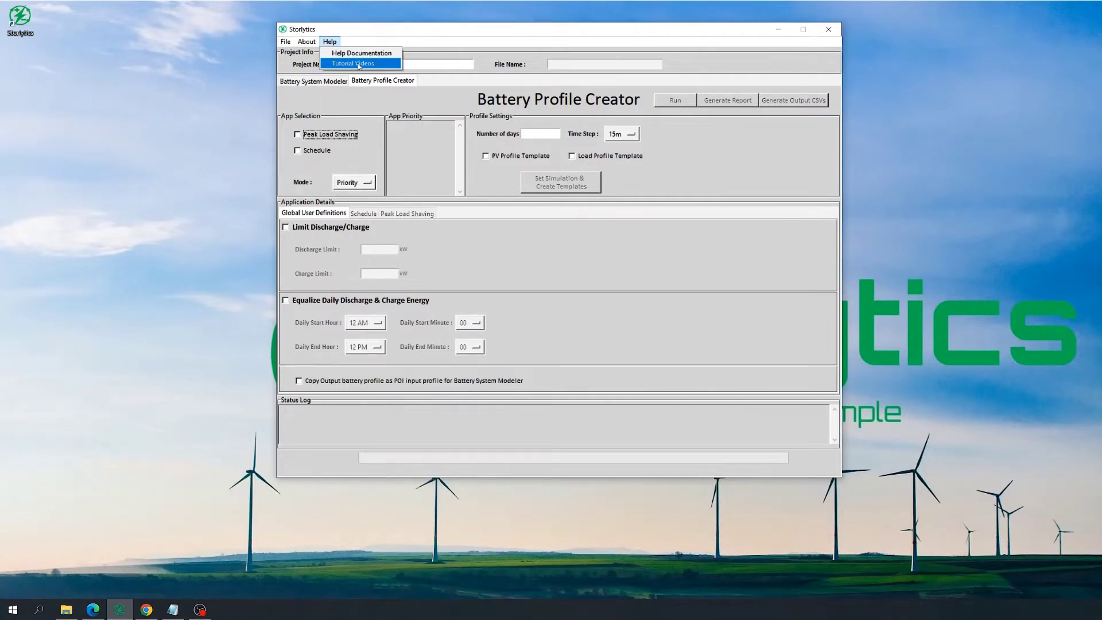
key(Escape)
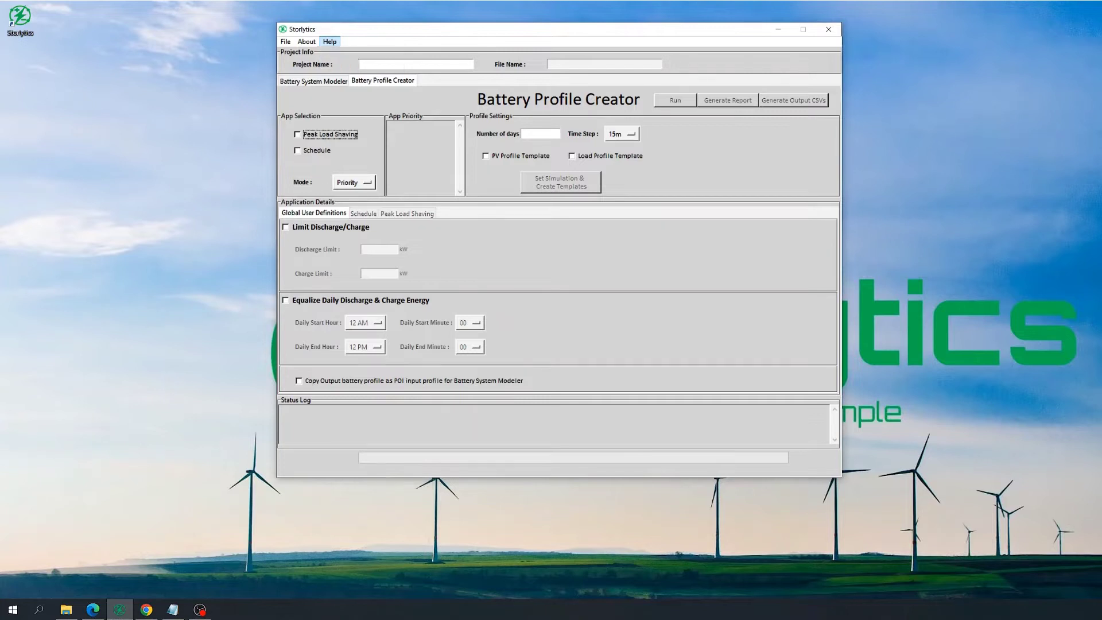
key(alt+Tab)
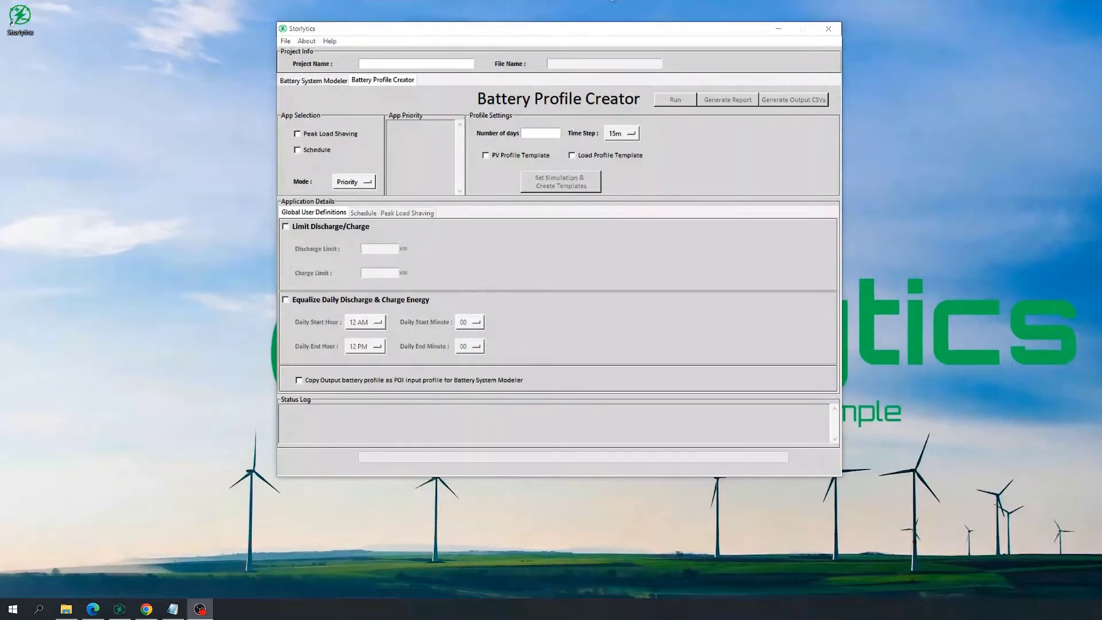
key(alt+Tab)
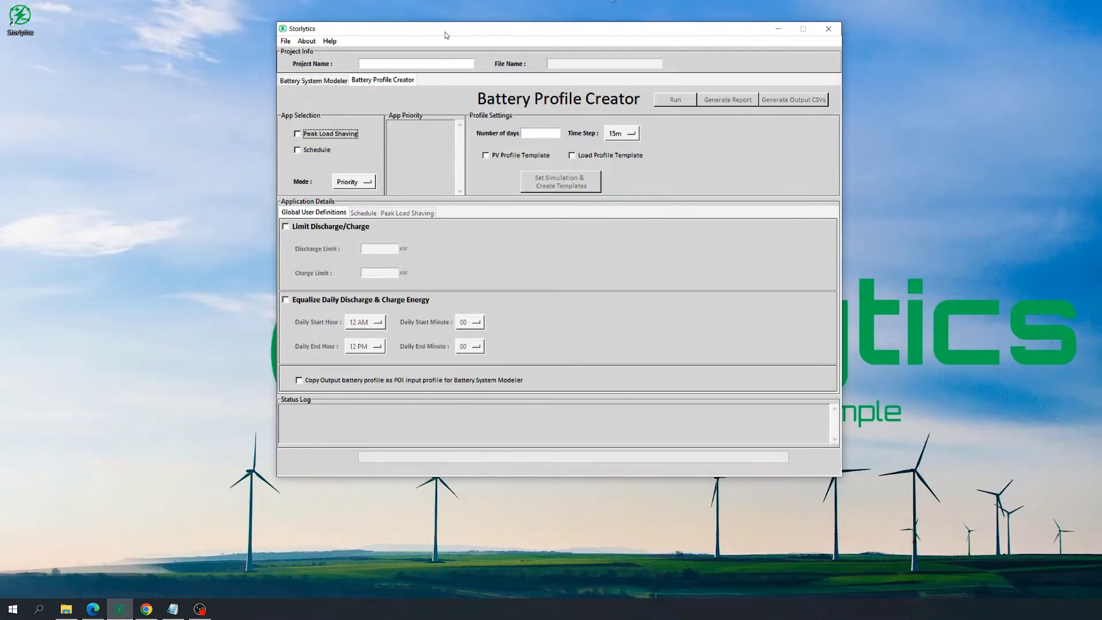
- Open the project file Peak_Load_Shaving_Example.SAJ and change the project name to Peak Load Shaving Example_test
click(286, 41)
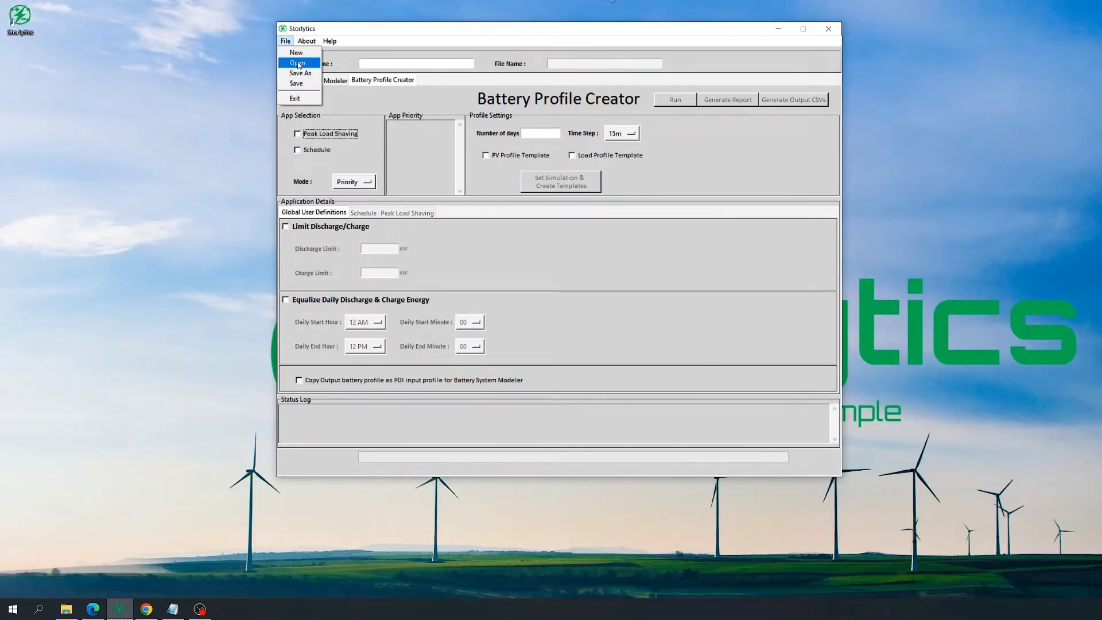
click(297, 63)
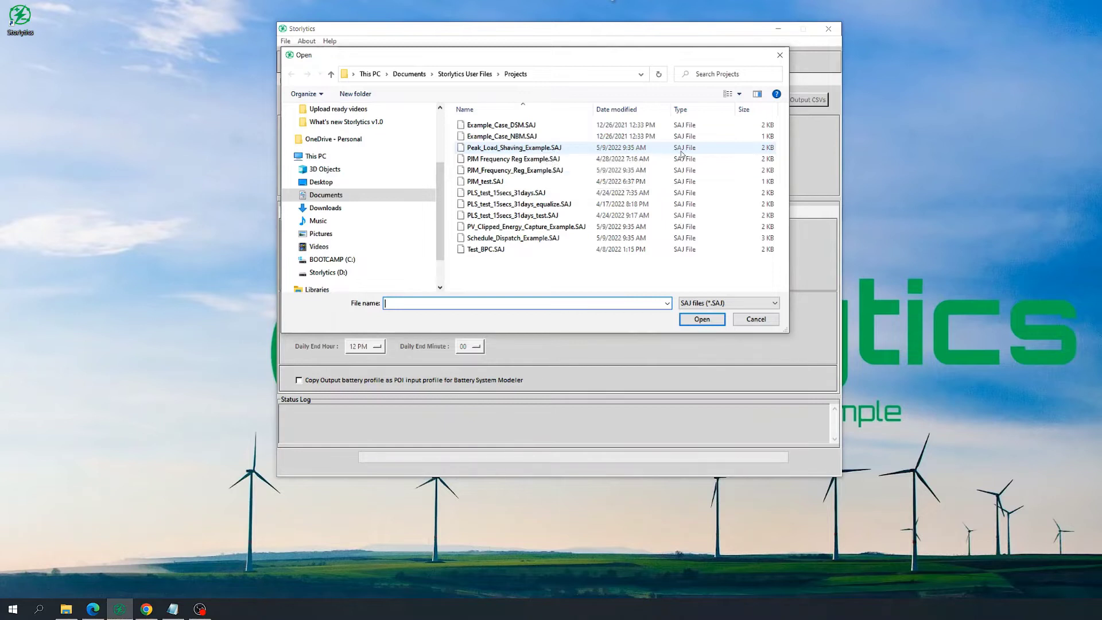
double_click(539, 148)
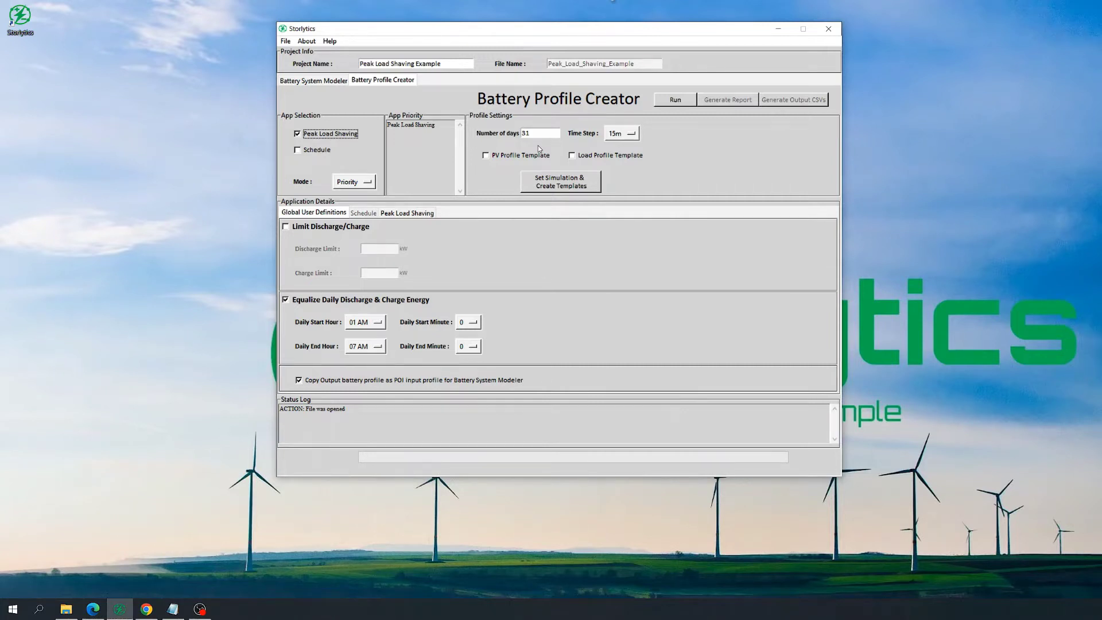
click(449, 64)
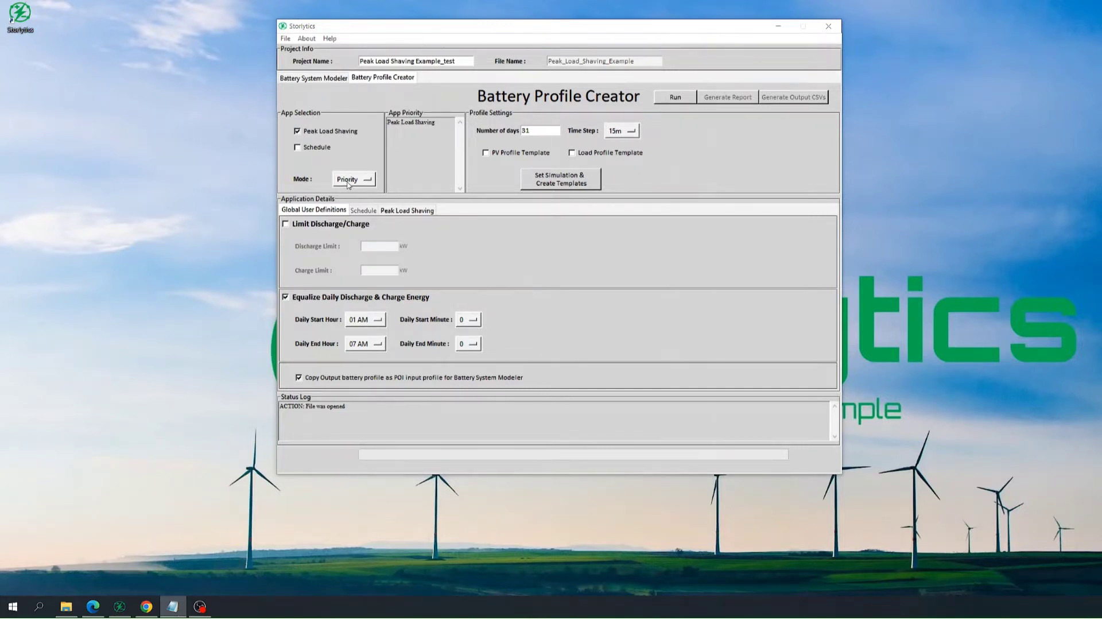
click(297, 147)
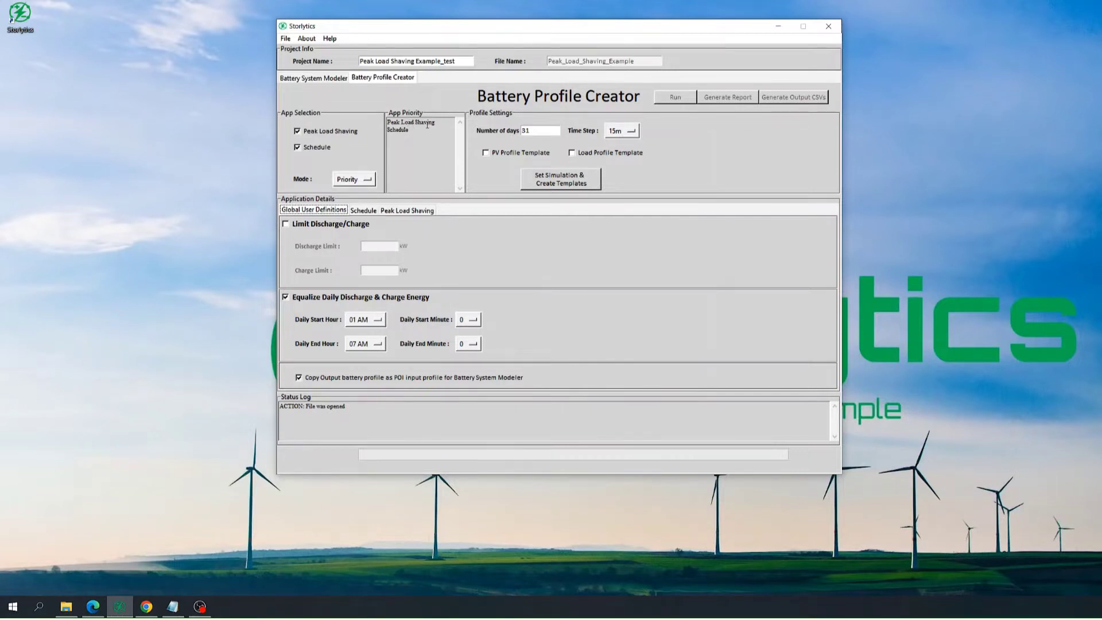
click(303, 148)
click(354, 182)
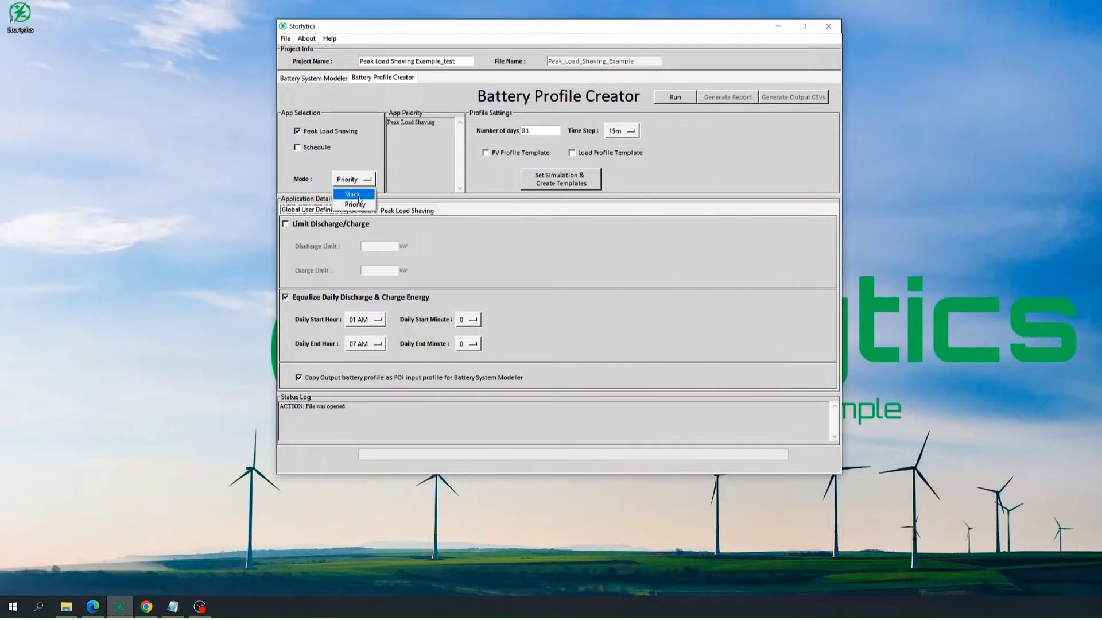
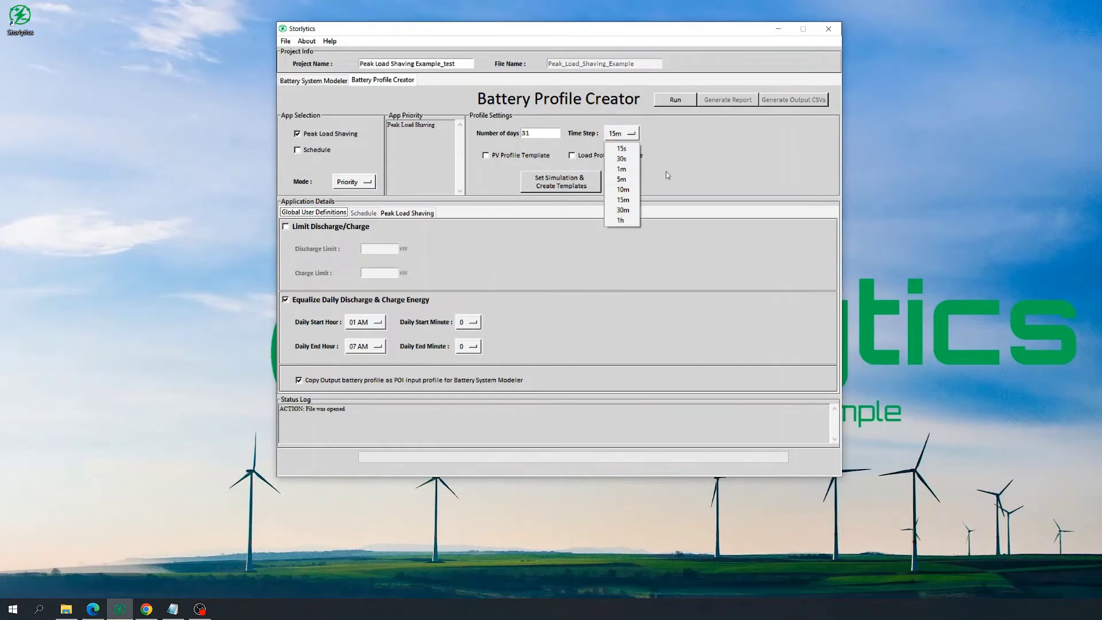
- Set the time step to 15m, enable the PV and load profile templates, and apply the simulation settings to create them
click(627, 201)
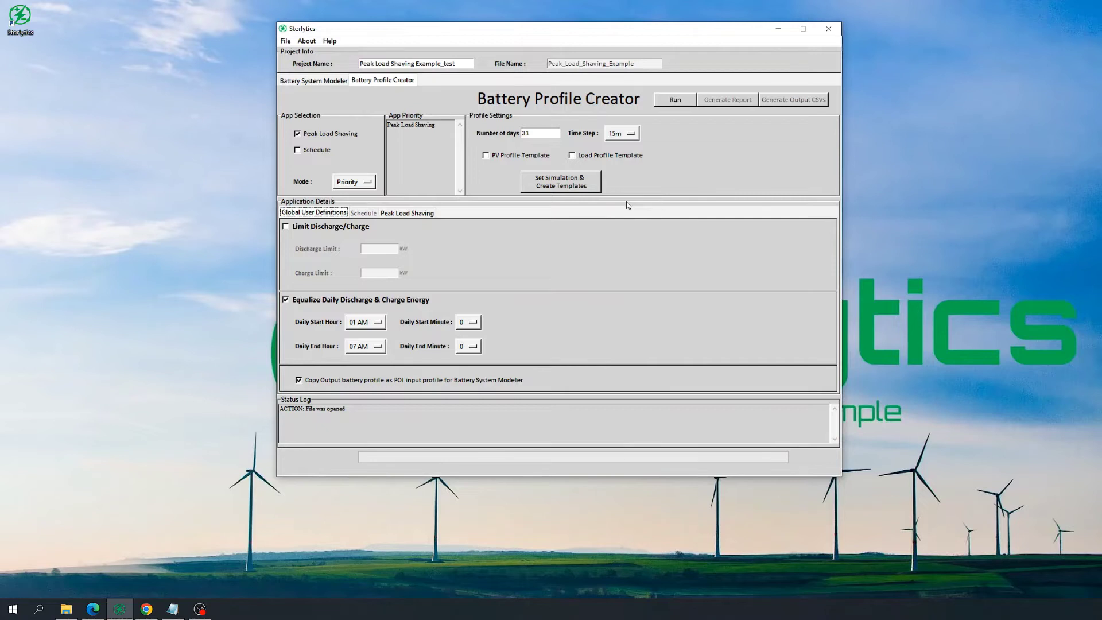
click(518, 159)
click(568, 187)
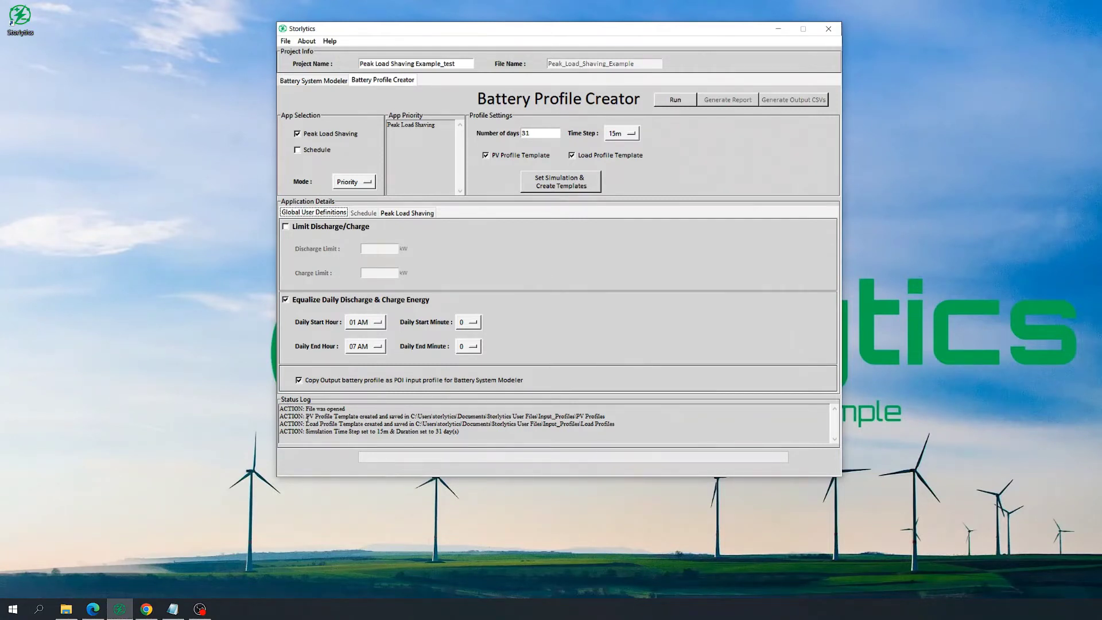
- Examine the status log for the created templates, their save location, and the simulation time step and duration
drag(309, 416, 380, 420)
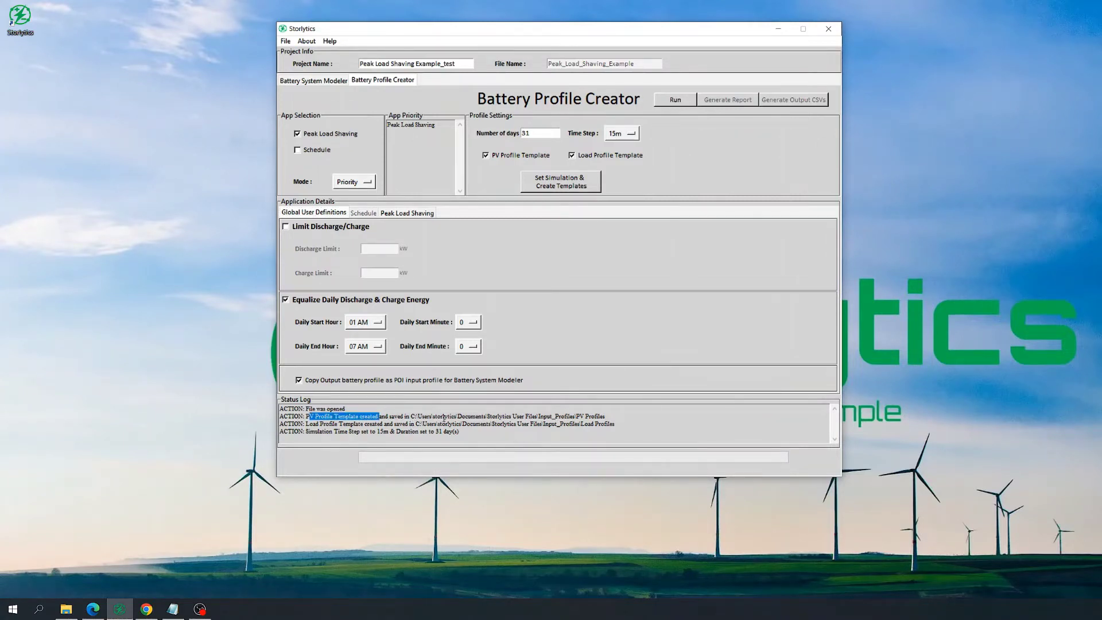
drag(432, 416, 576, 416)
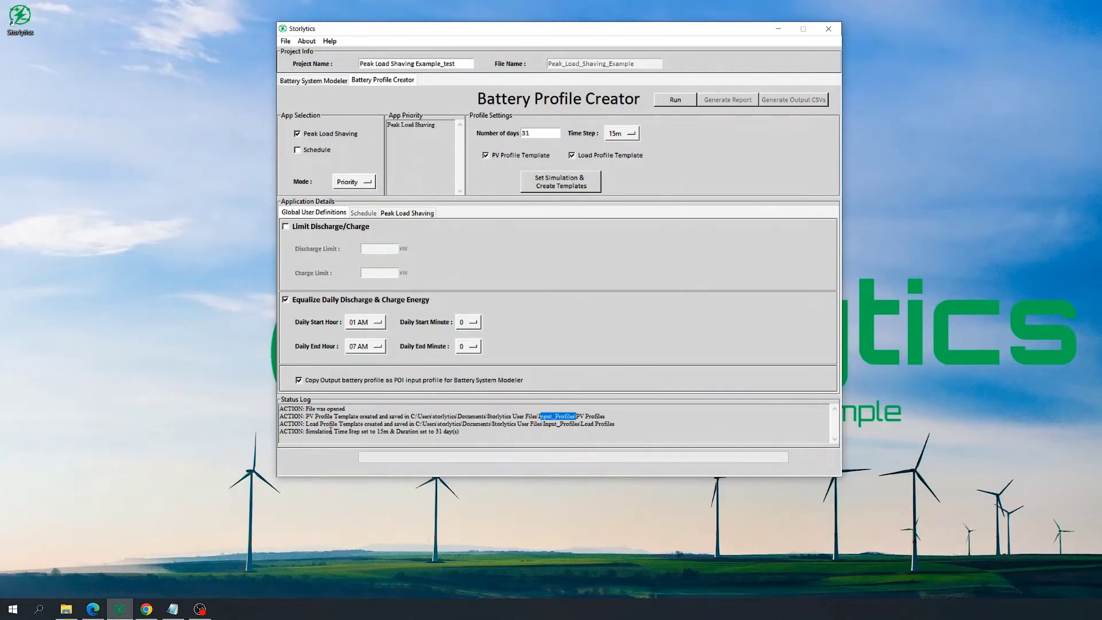
drag(330, 431, 460, 431)
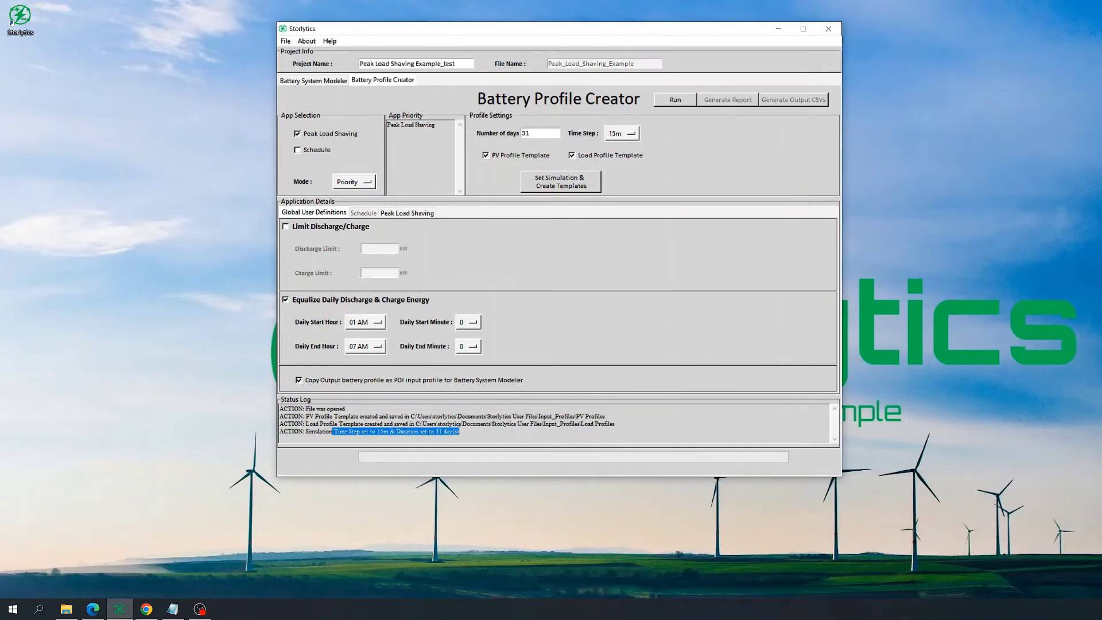
click(355, 435)
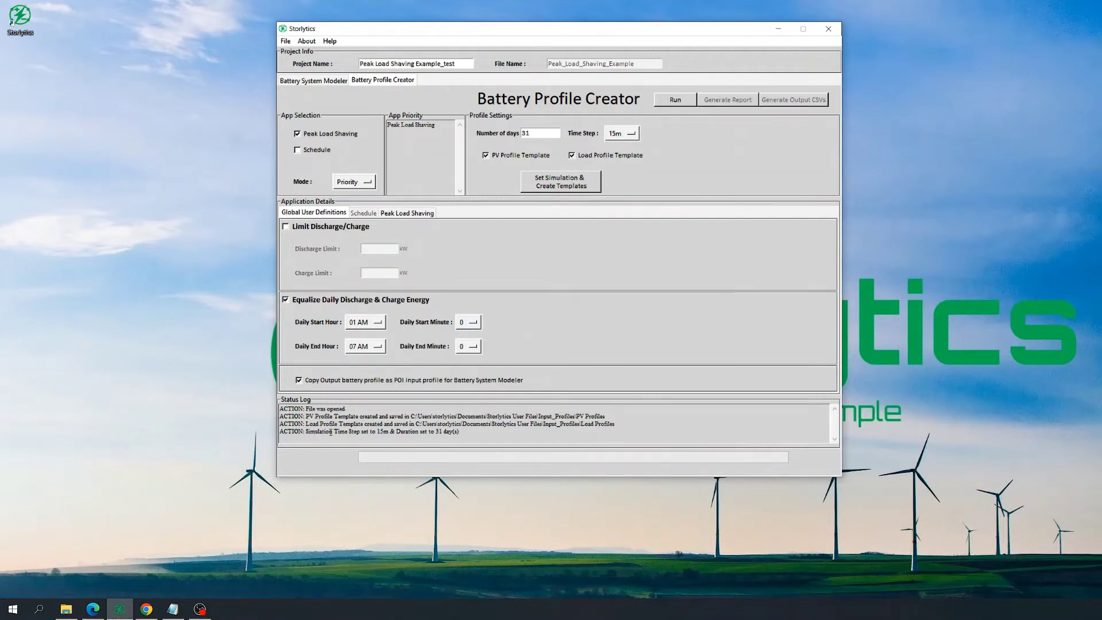
key(alt+Tab)
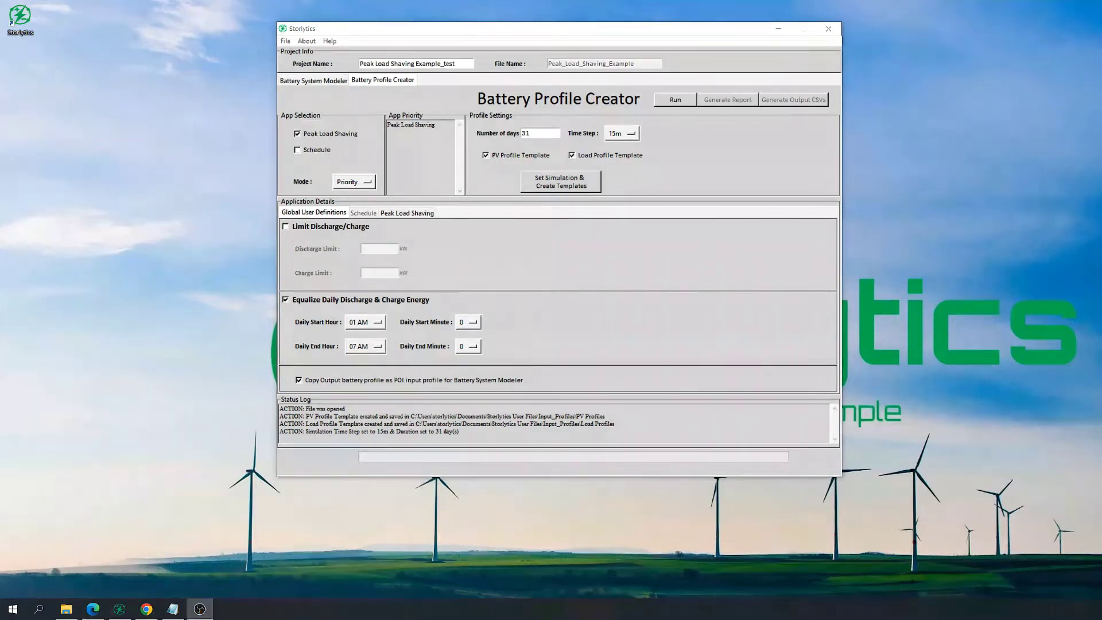
key(alt+Tab)
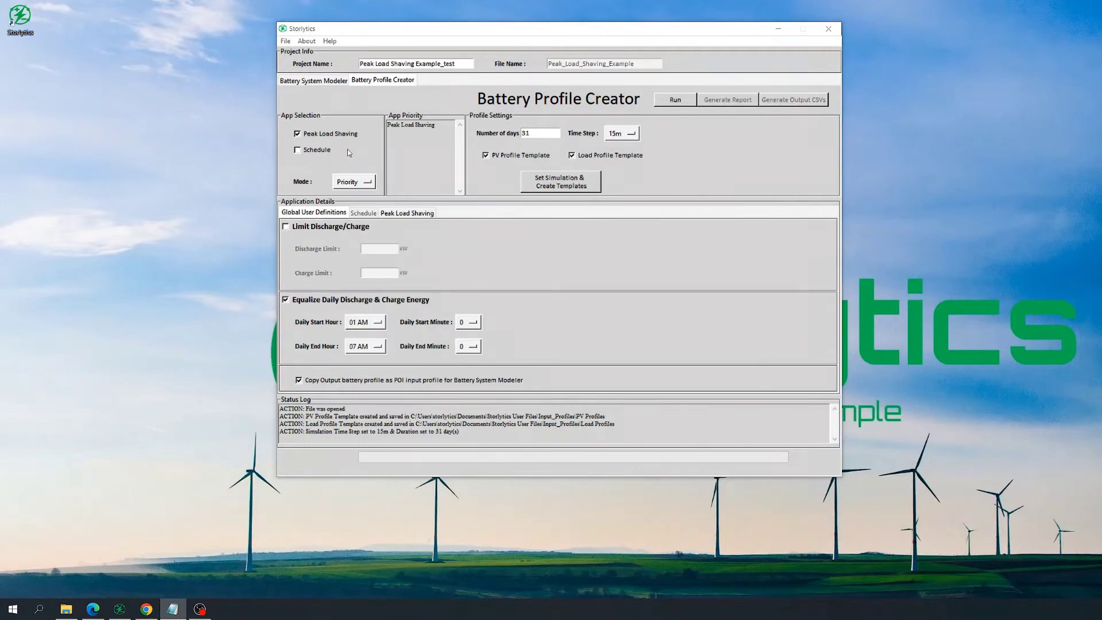
click(314, 230)
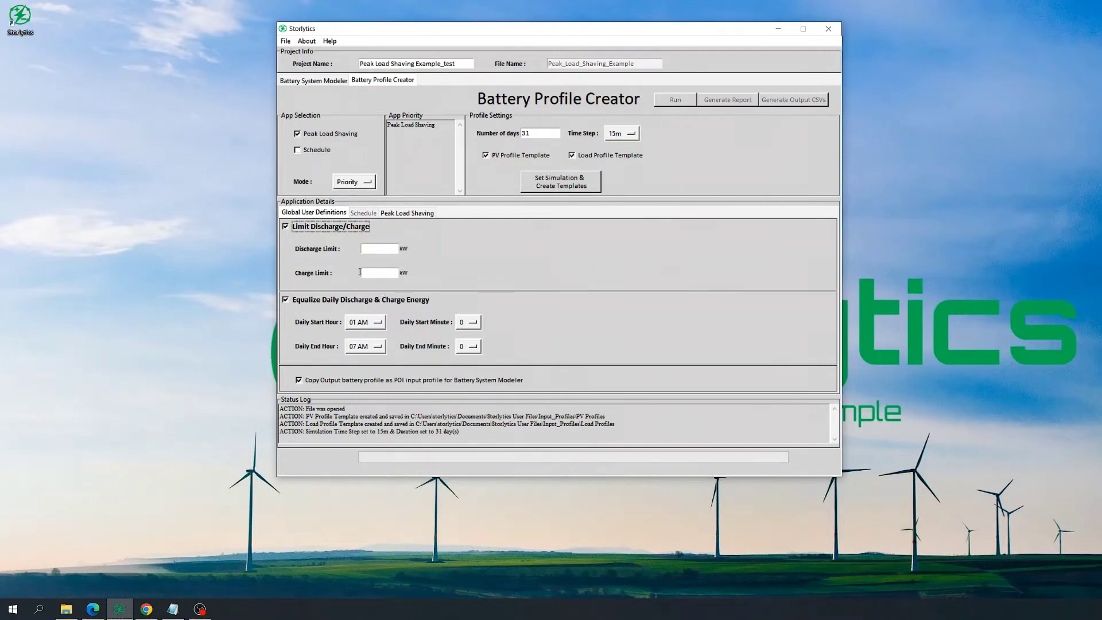
click(301, 227)
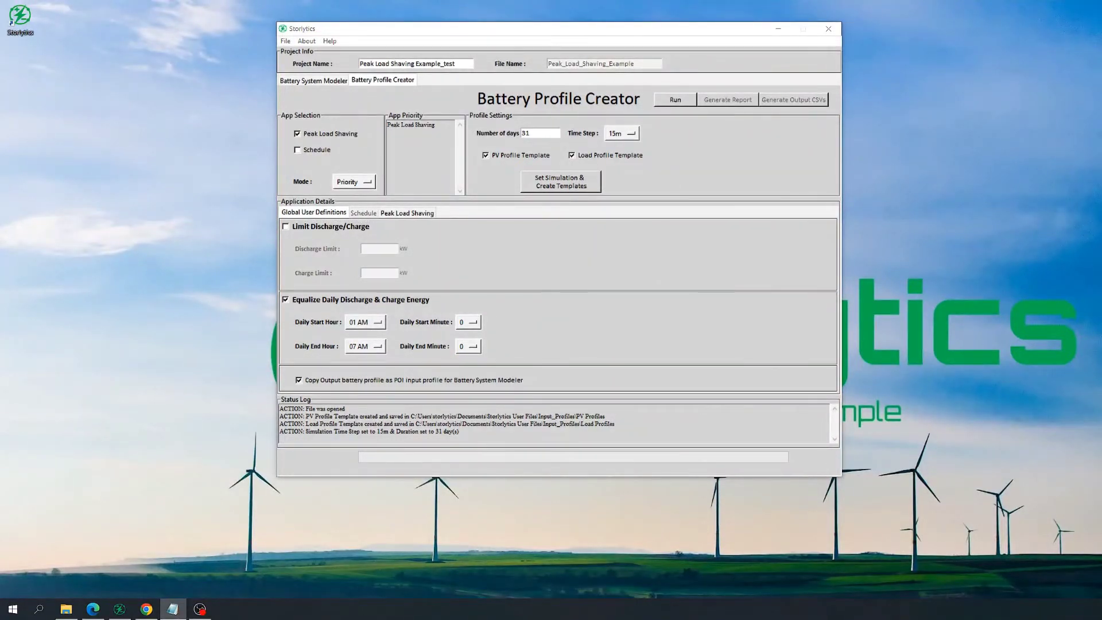
- Choose Example 31 day 15Min Load Profile.csv as the load profile for the Peak Load Shaving application
click(408, 213)
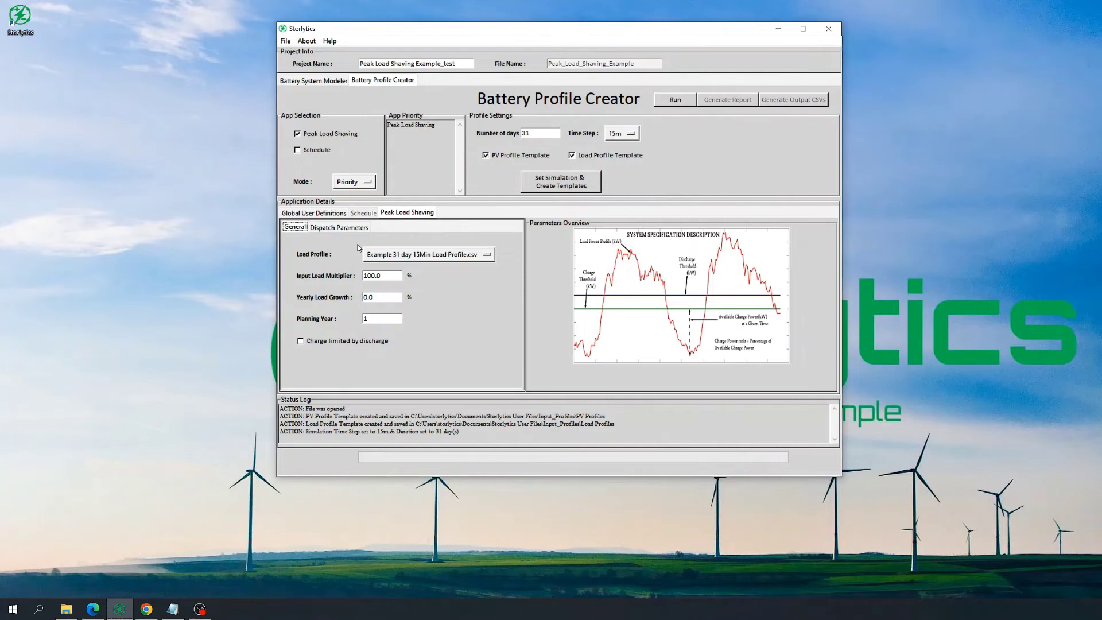
click(407, 258)
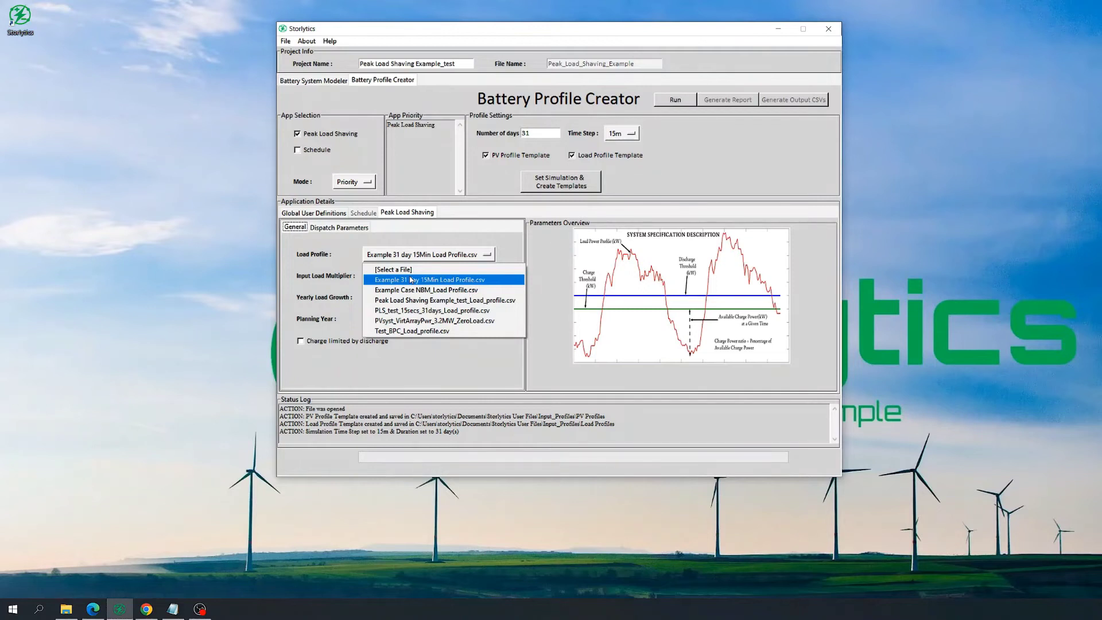
click(411, 280)
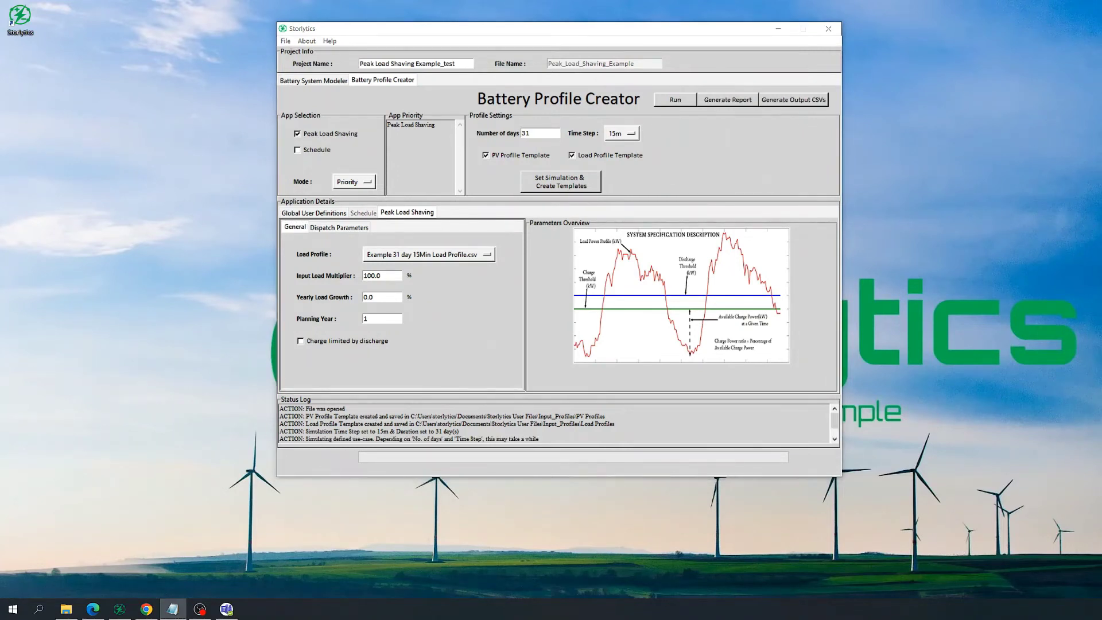
- Check the peak load shaving dispatch parameters, run the battery profile simulation and generate its report
click(343, 231)
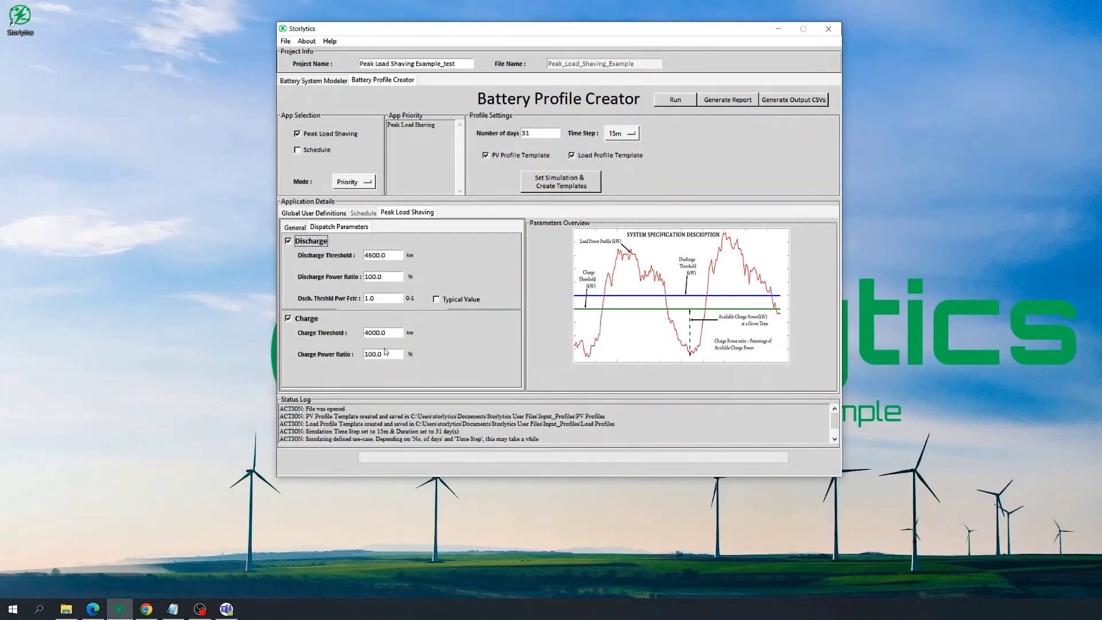
click(676, 100)
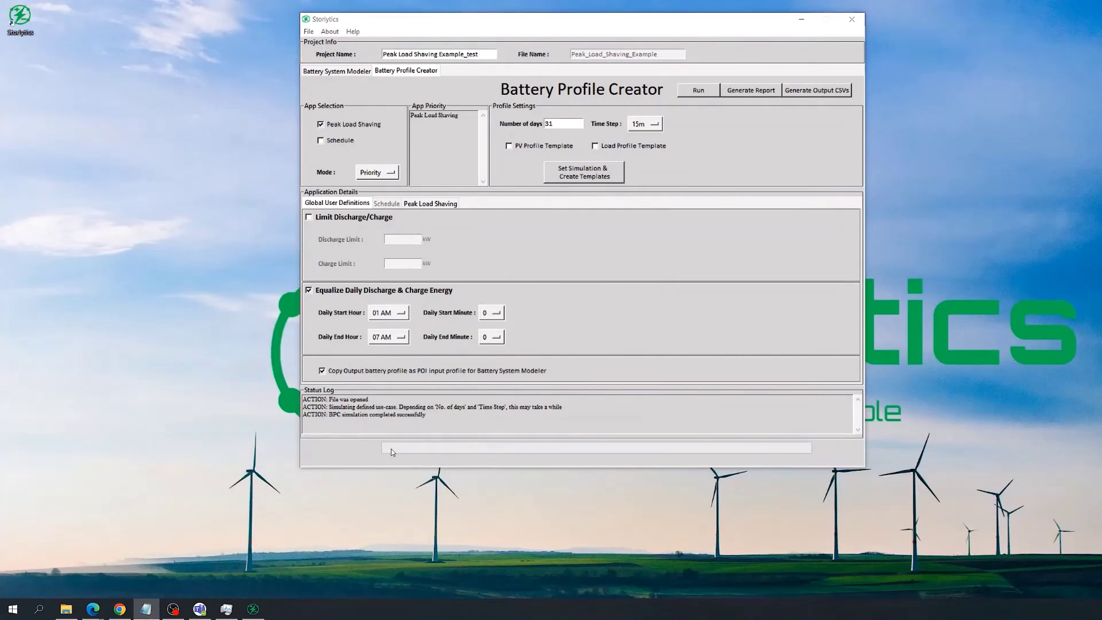
click(743, 91)
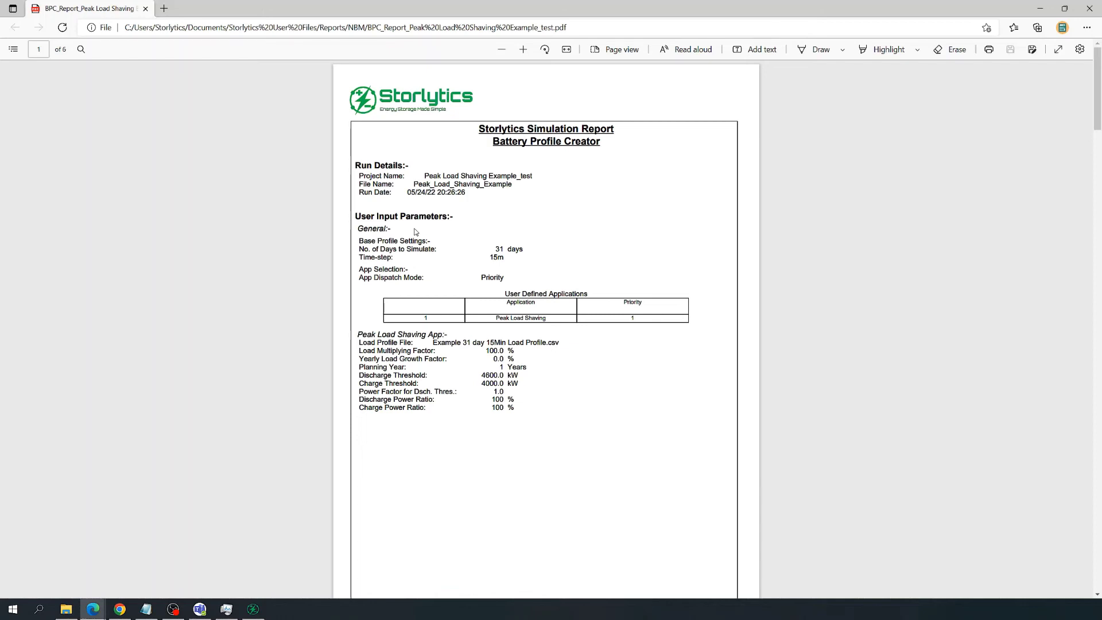
- Examine the report's energy and power need table and the real power dispatch charts for peak load shaving
scroll(415, 231, down, 5)
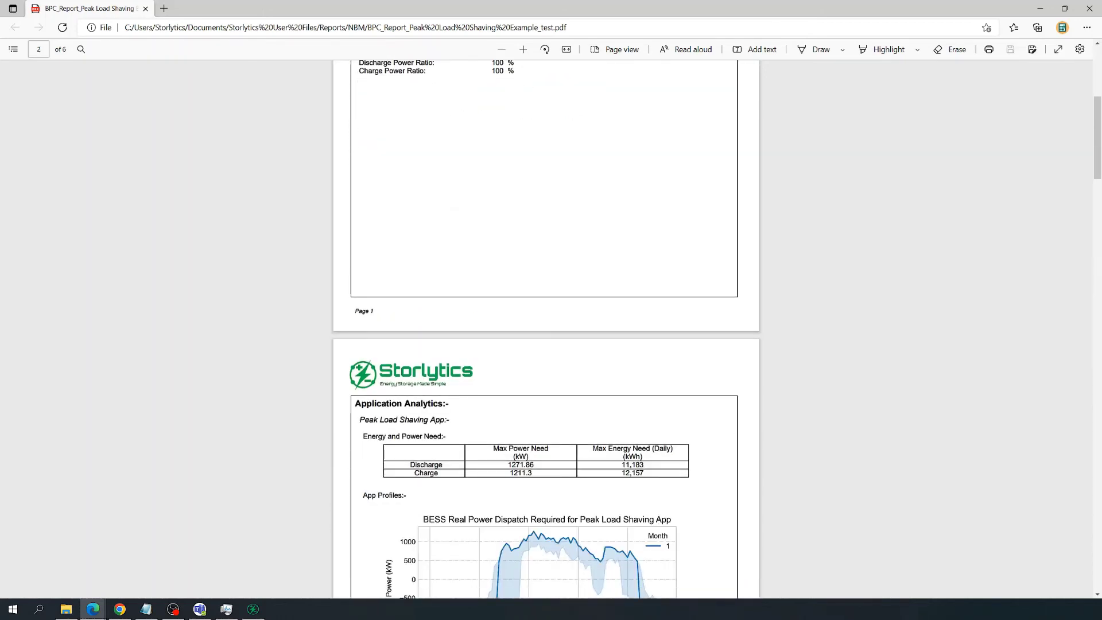
scroll(586, 406, down, 1)
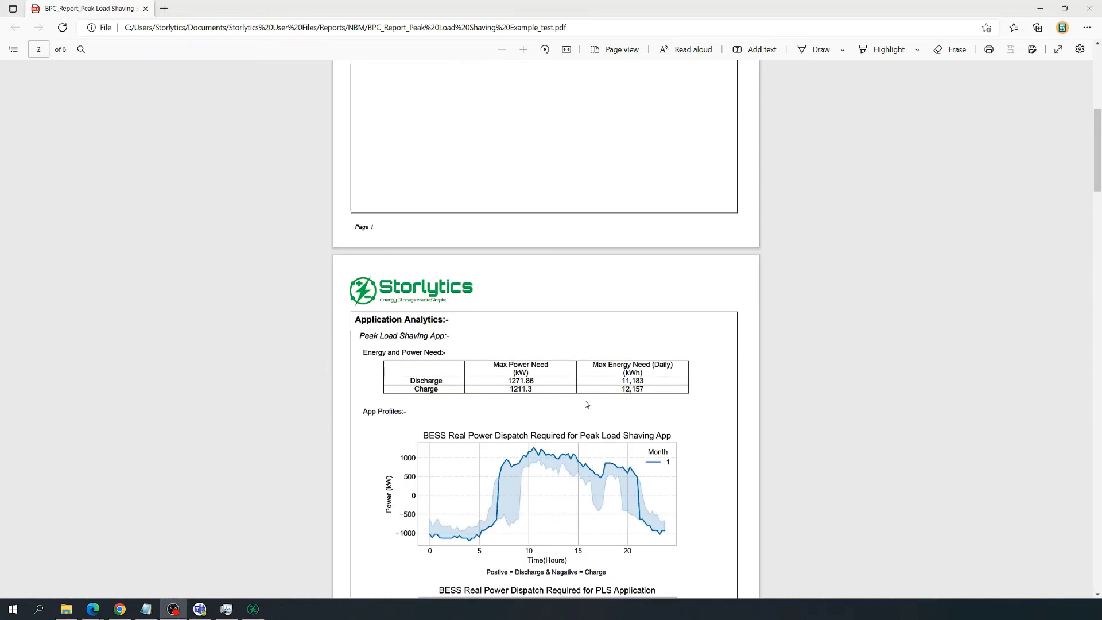
scroll(586, 405, down, 1)
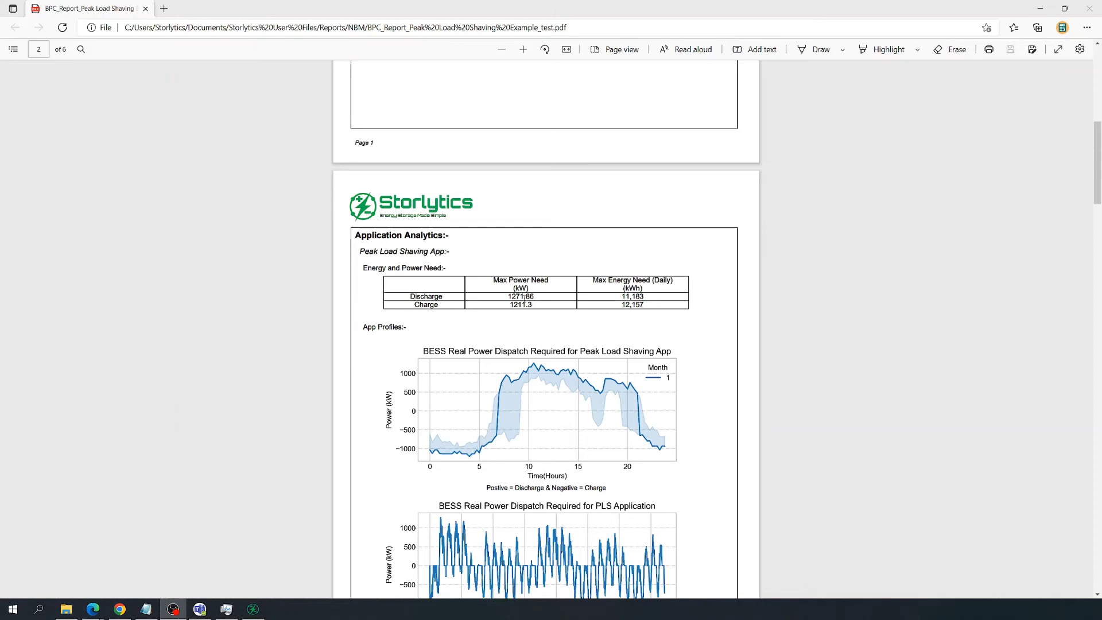
scroll(527, 296, down, 3)
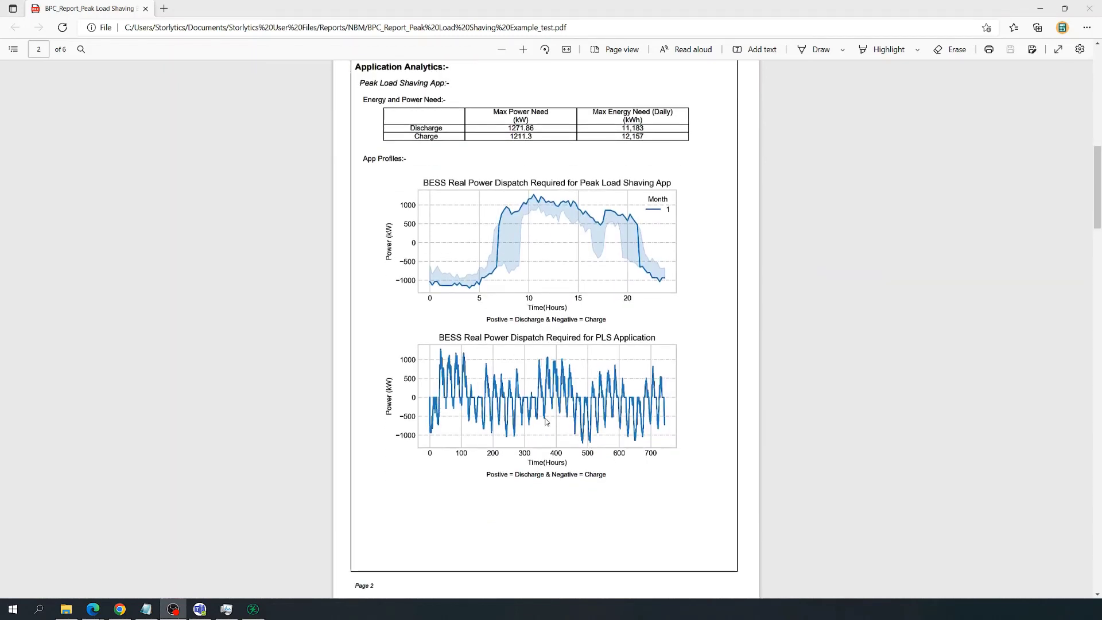
- Examine the report's system apparent power comparison, the PLS day counts and the daily charged and discharged energy pie chart
scroll(517, 410, down, 2)
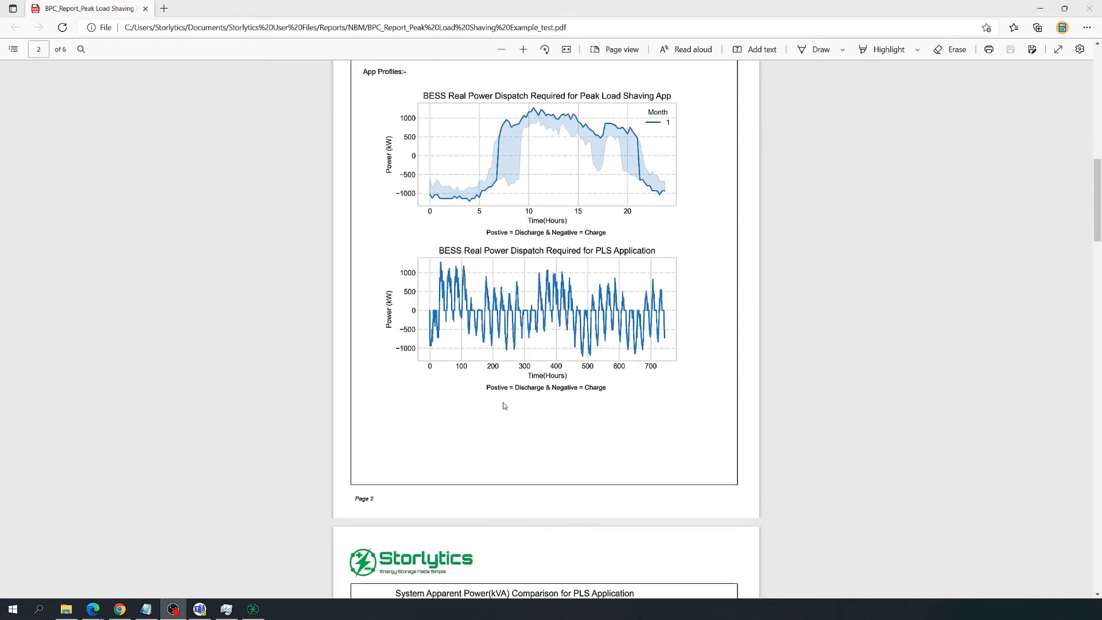
scroll(503, 406, down, 6)
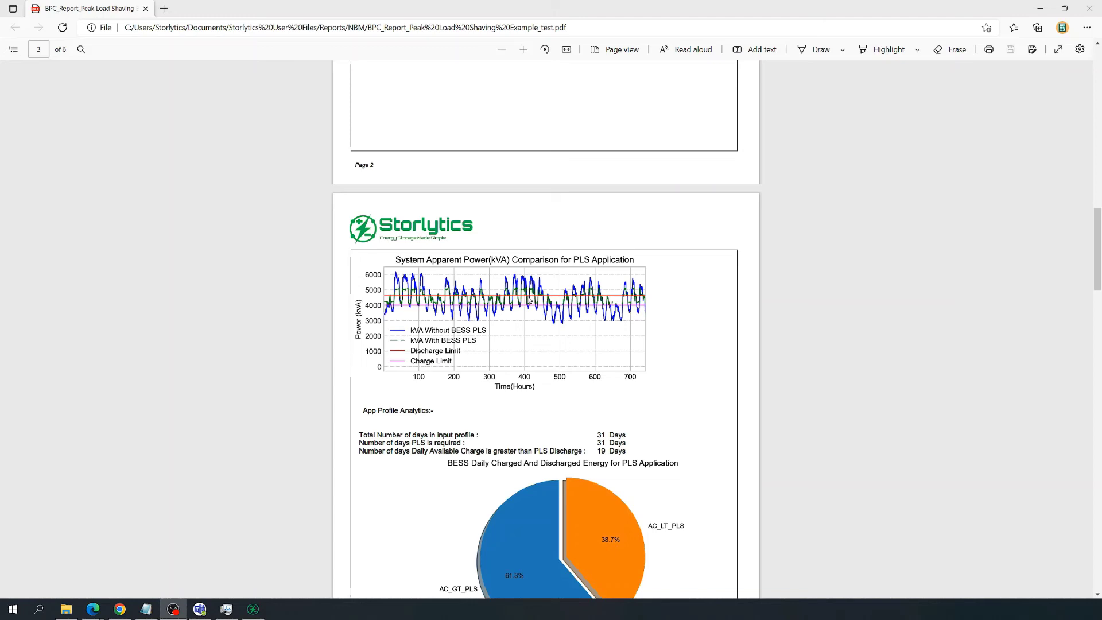
scroll(528, 299, down, 5)
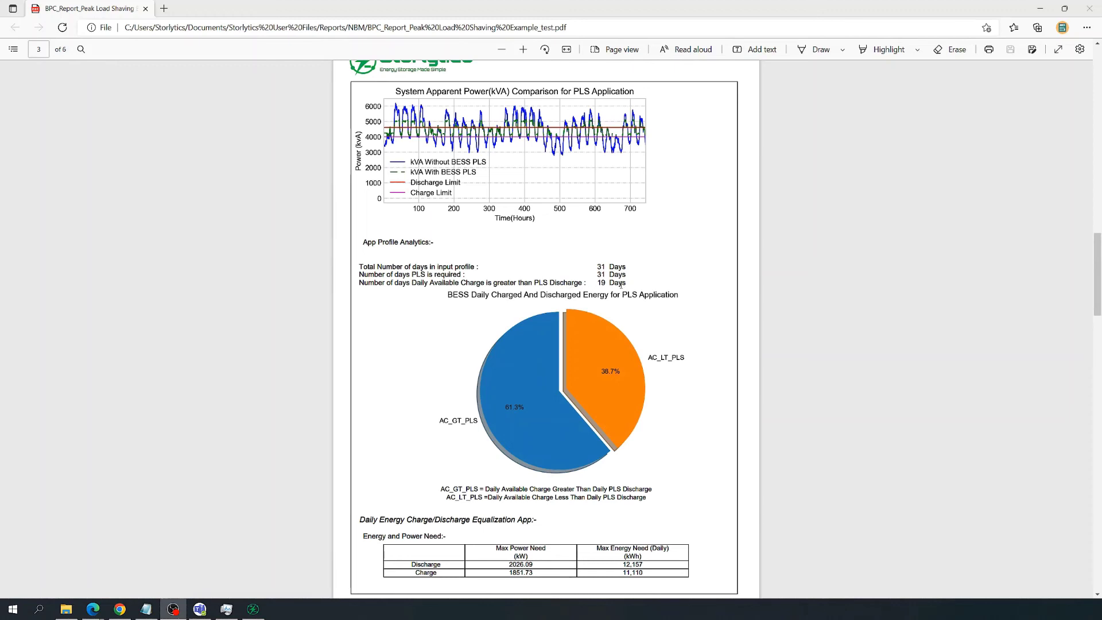
- Examine the Daily Energy Charge/Discharge Equalization energy and power need table and its real power dispatch chart
scroll(600, 318, down, 3)
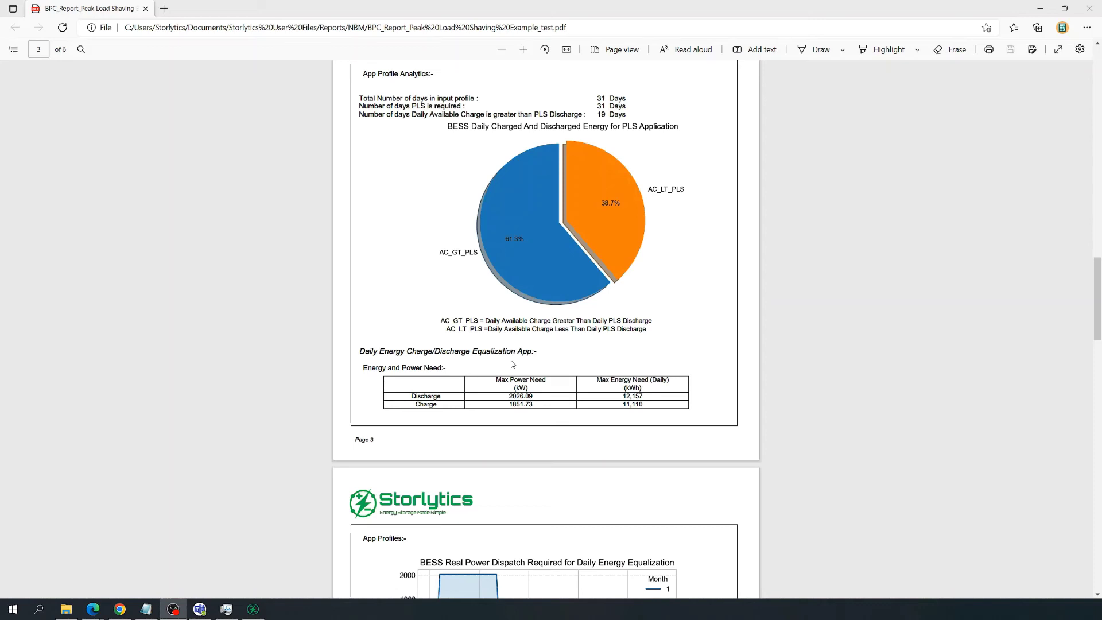
scroll(512, 364, down, 3)
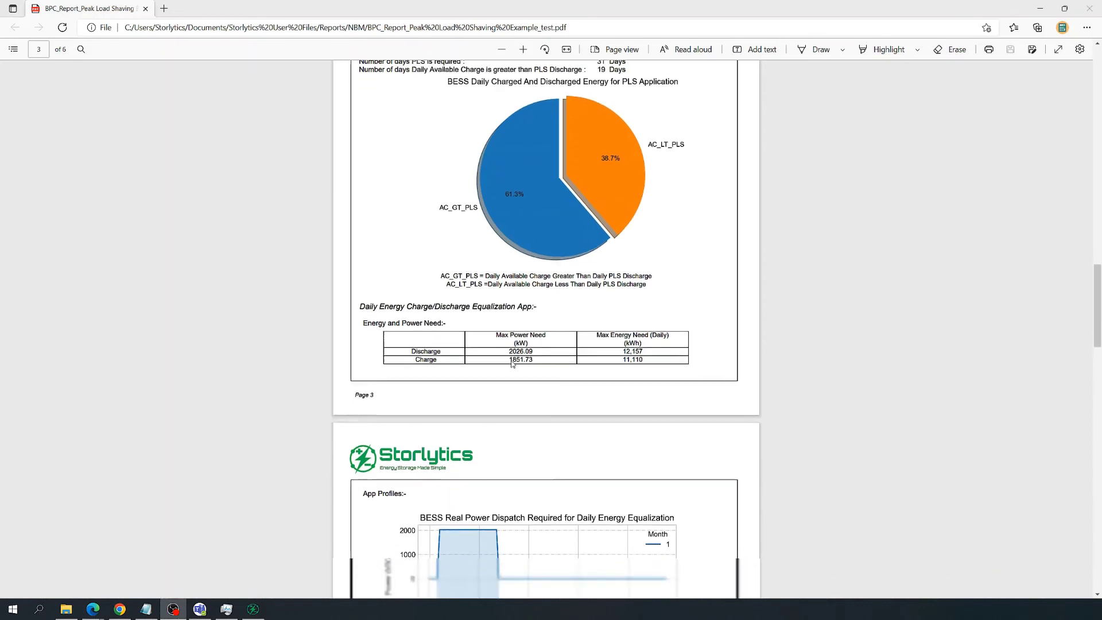
scroll(484, 390, down, 1)
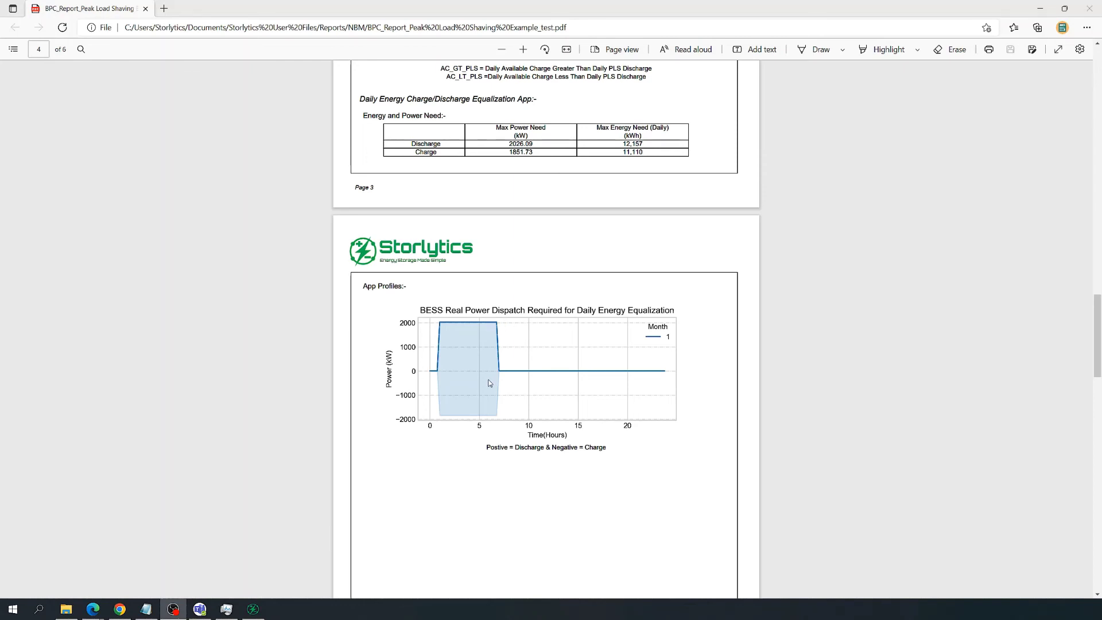
- Examine the Full Profile Analytics need table, the dispatch chart for all applications and the cumulative power histogram
scroll(488, 381, down, 3)
scroll(487, 382, down, 13)
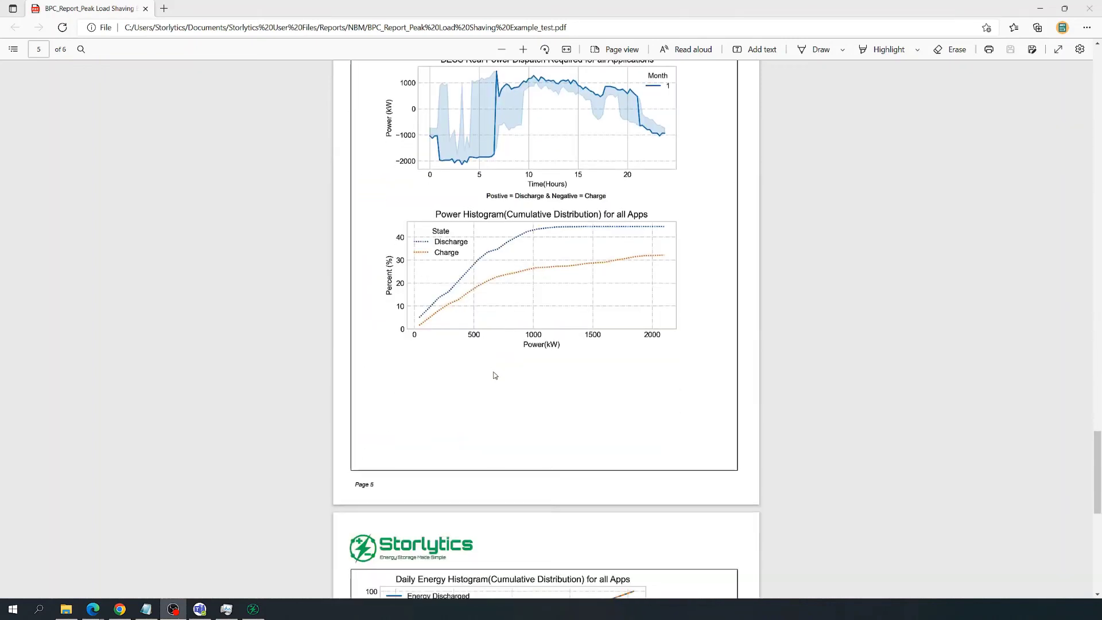
scroll(491, 372, up, 3)
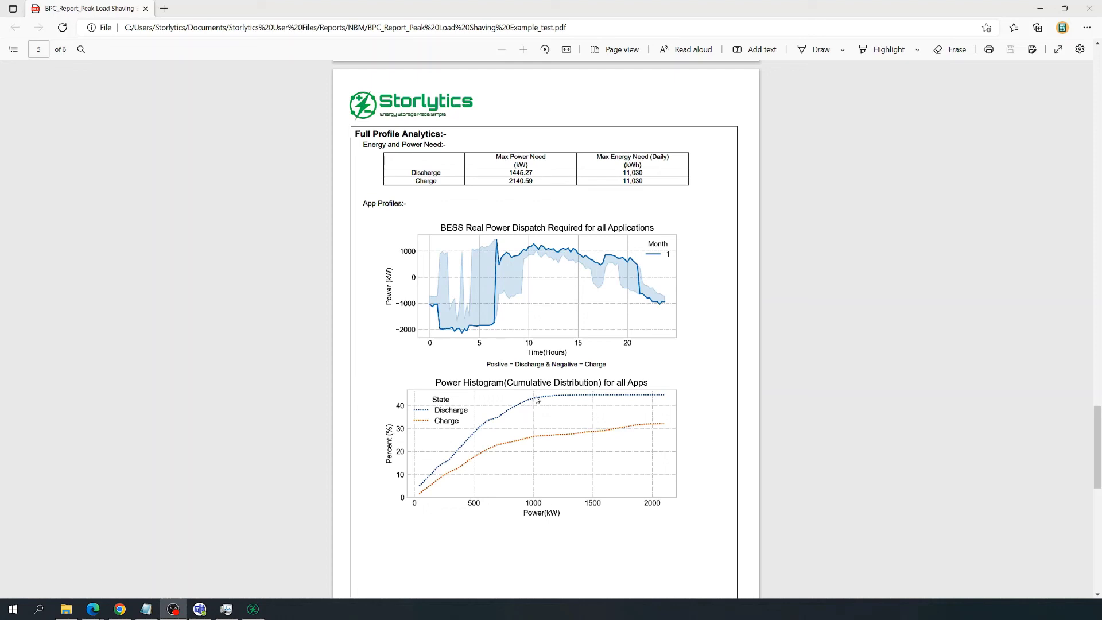
- Examine the daily energy histogram for all apps on the report's last page, comparing energy discharged and charged
scroll(537, 405, down, 1)
scroll(535, 408, down, 10)
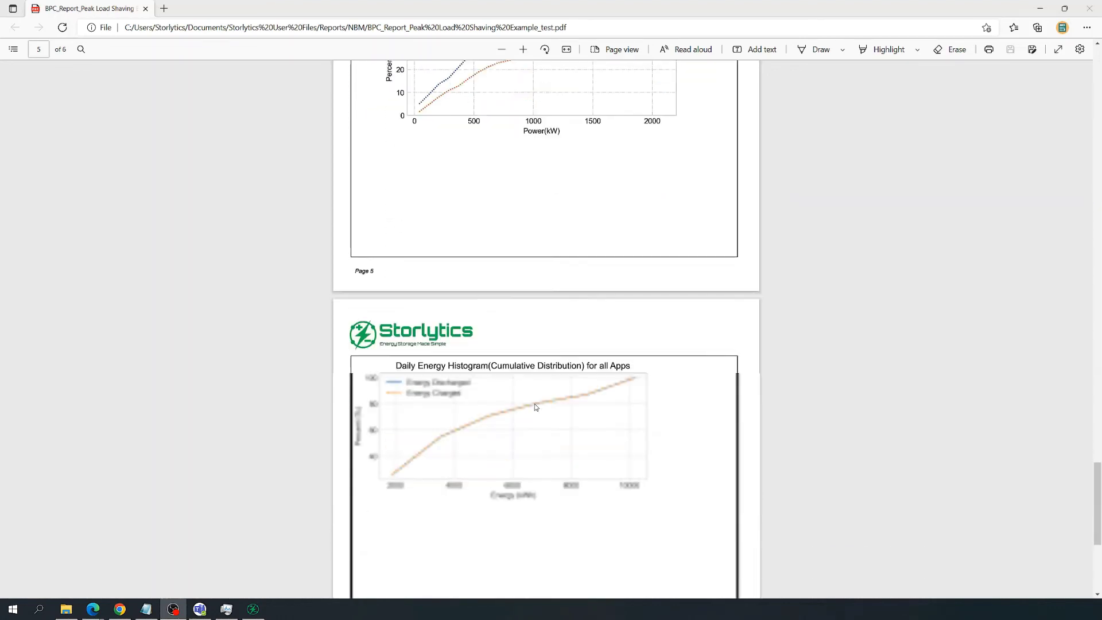
scroll(536, 406, up, 2)
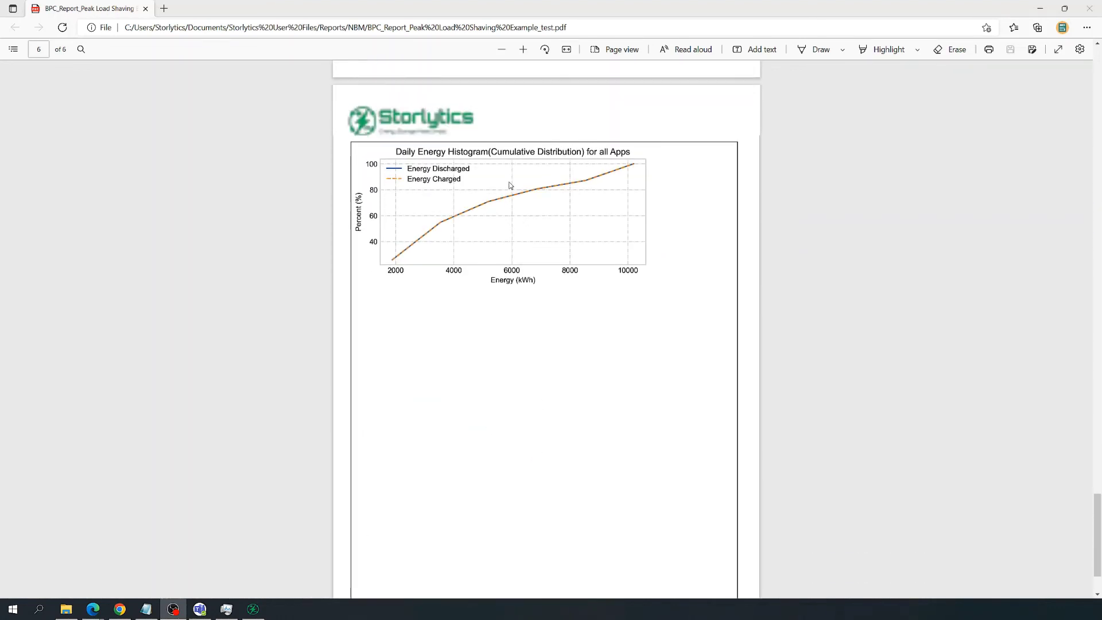
scroll(494, 172, down, 2)
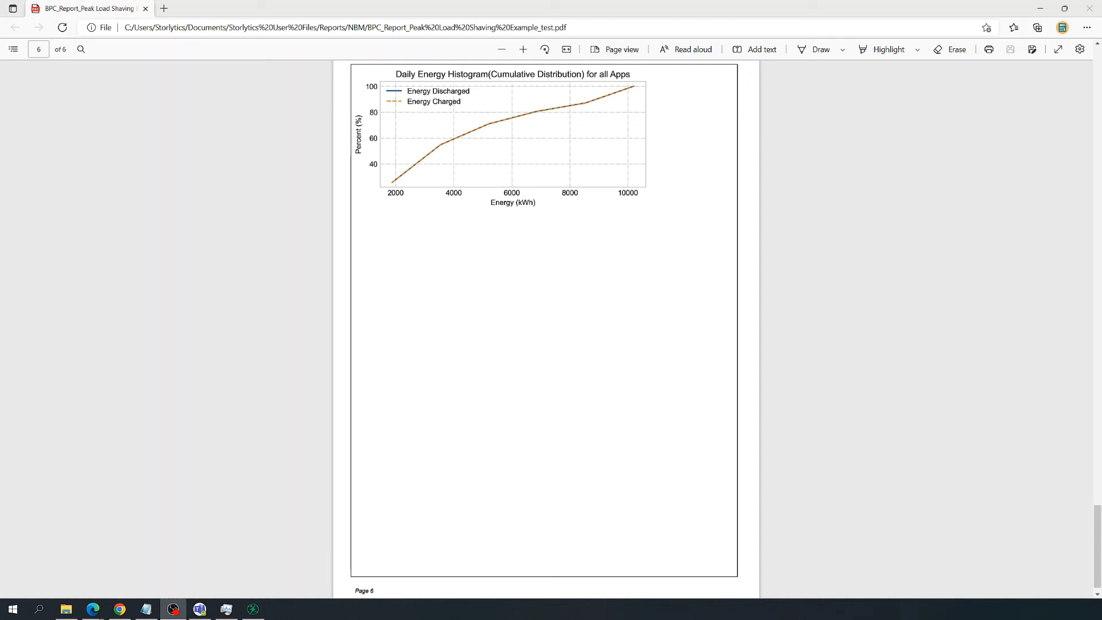
scroll(456, 362, down, 1)
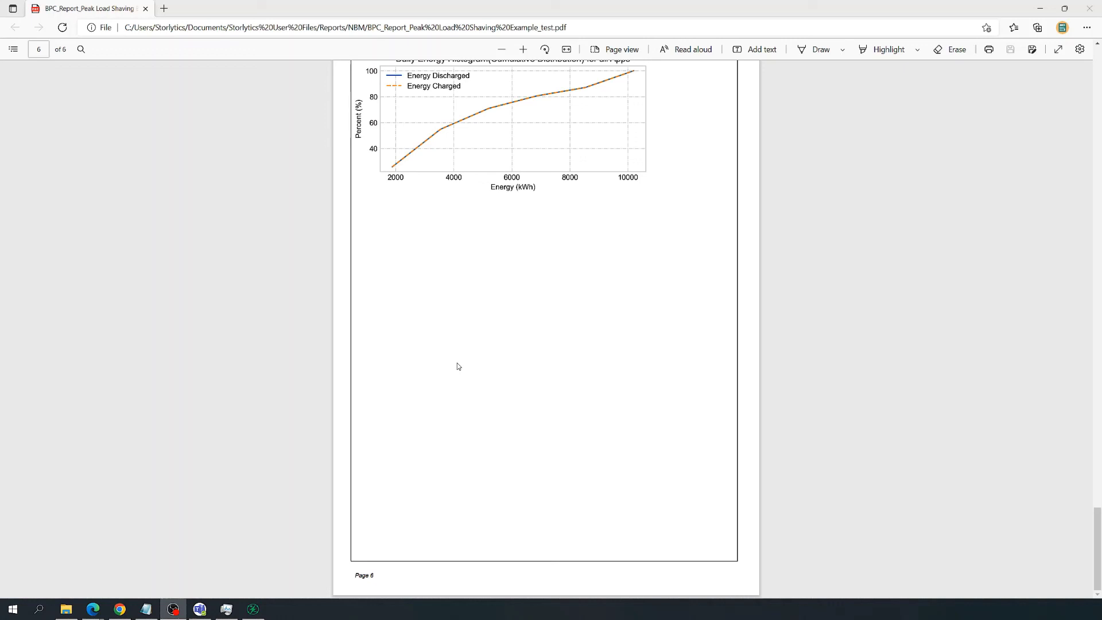
scroll(604, 314, up, 2)
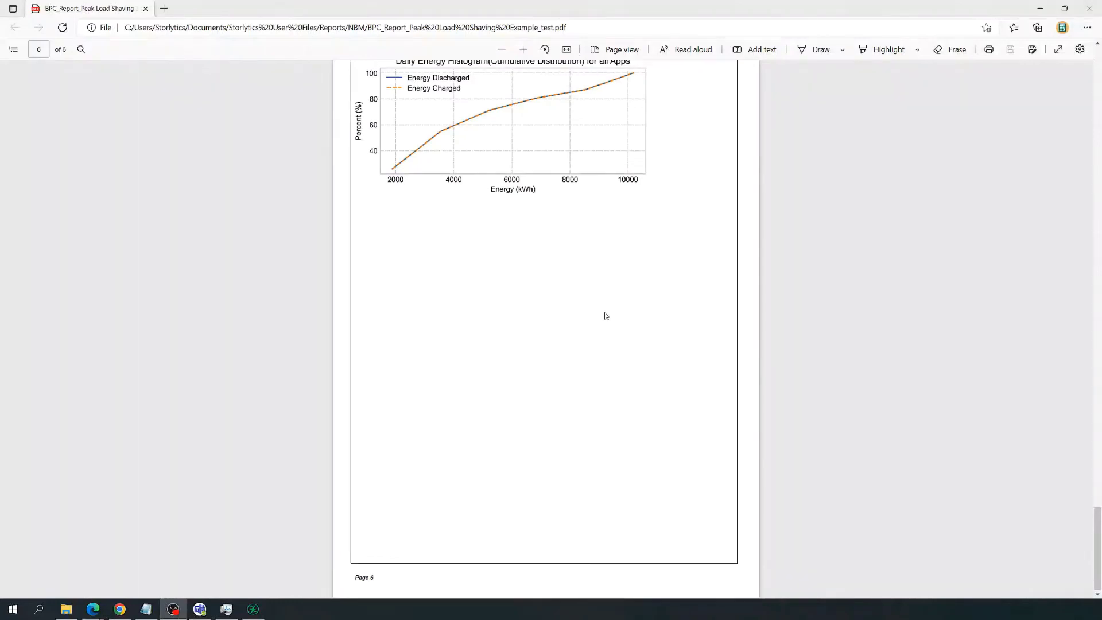
- Return to the Full Profile Analytics section and recheck its energy and power needs and combined dispatch chart
scroll(604, 328, up, 5)
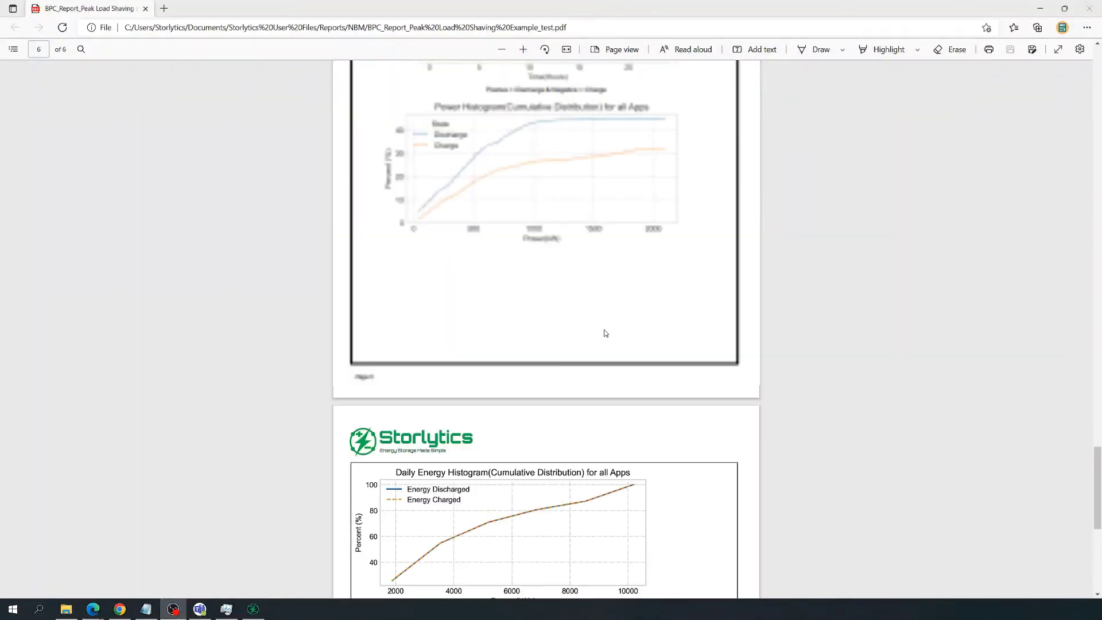
scroll(604, 335, up, 10)
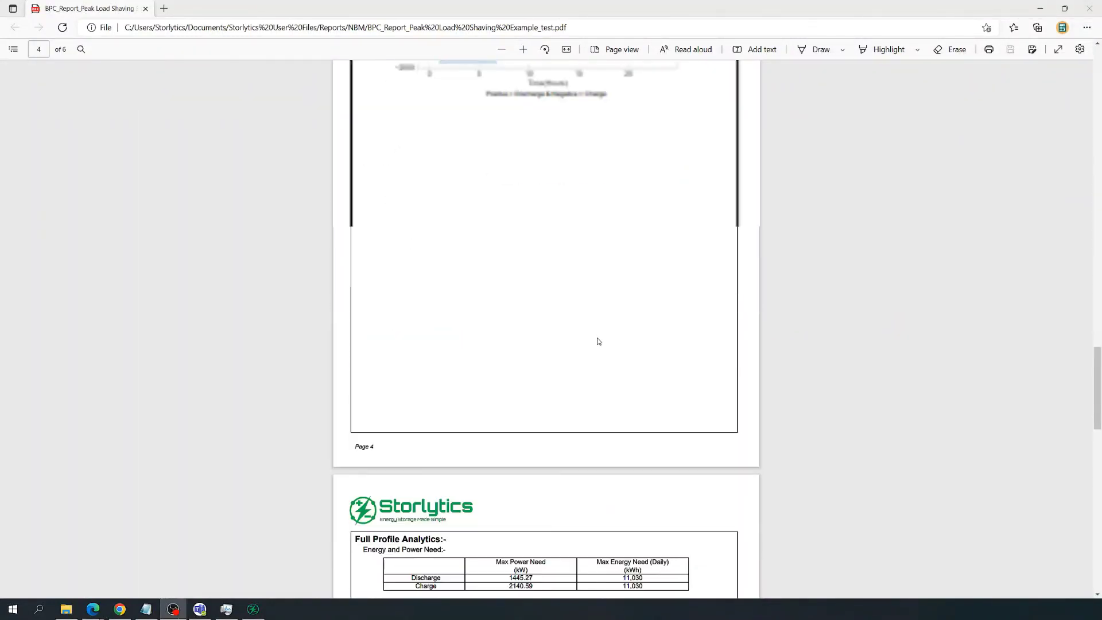
scroll(573, 363, down, 5)
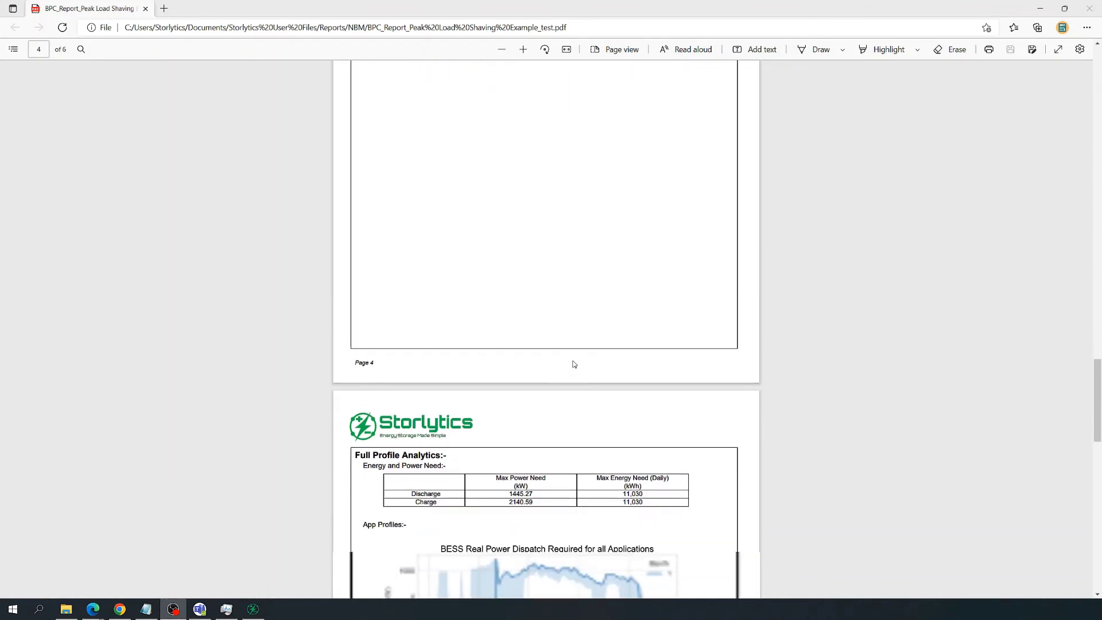
scroll(546, 402, down, 3)
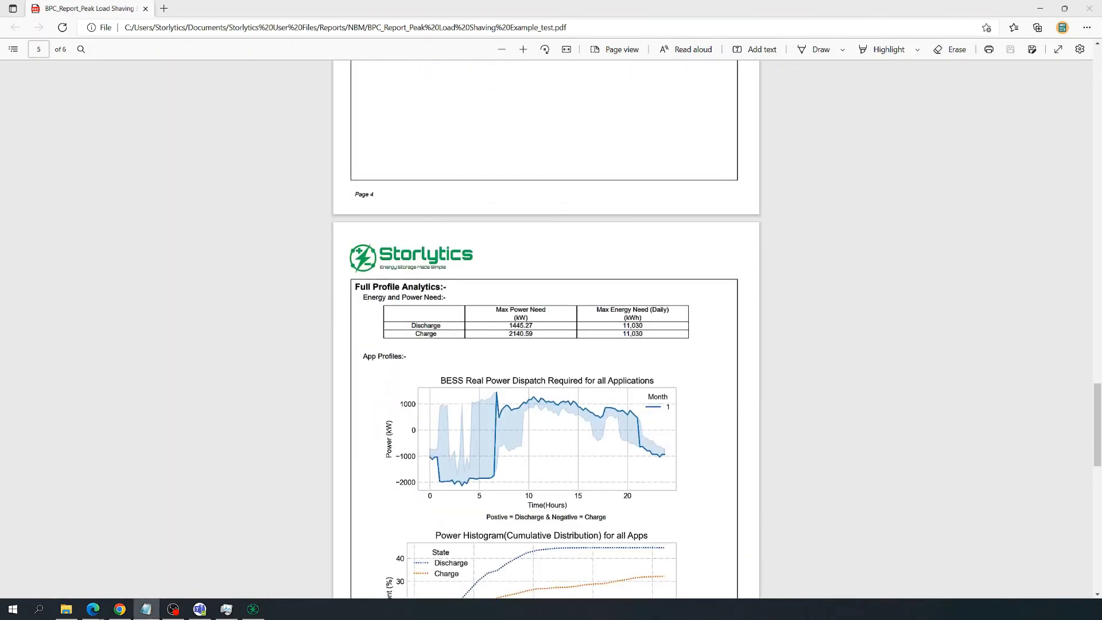